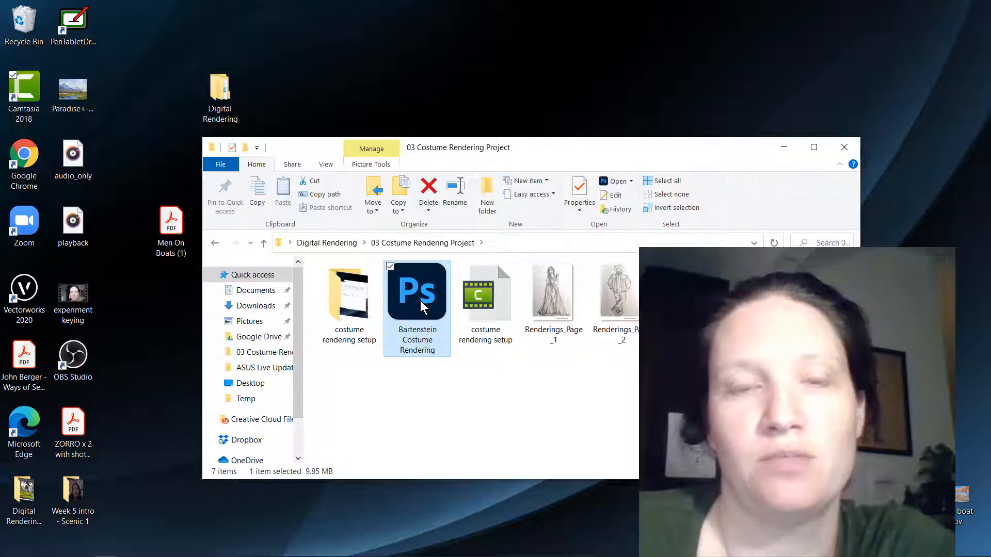
Open the costume rendering PSD file in Adobe Photoshop 2020, keeping that app as the default for .psd files
double_click(421, 300)
click(434, 196)
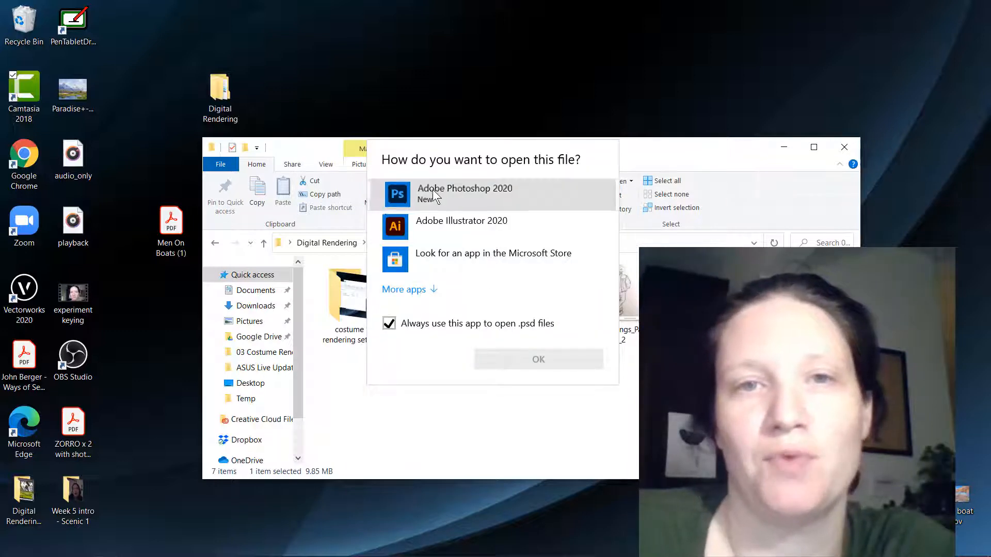
click(509, 353)
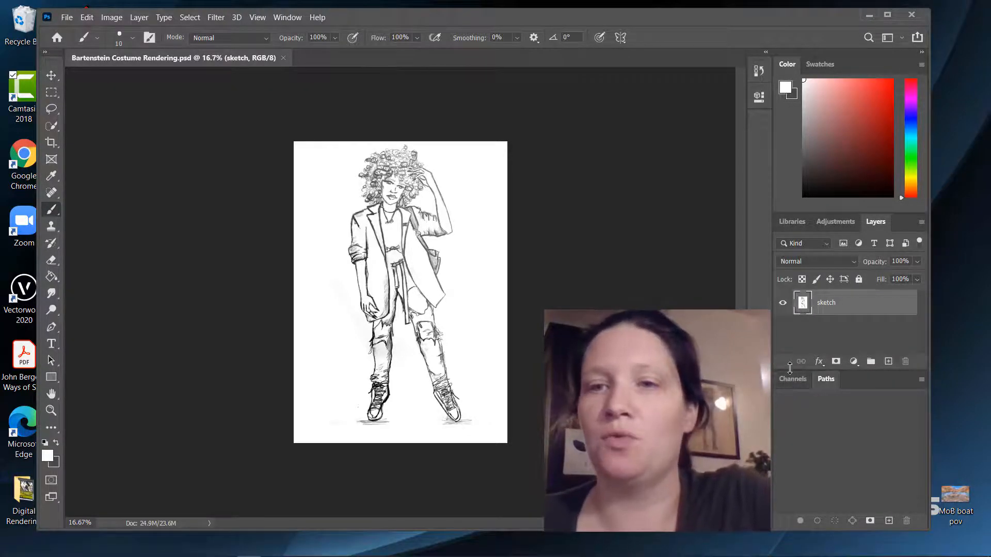
Give the layer list more room by shrinking the paths and color areas, and activate the Move tool
drag(789, 371, 795, 453)
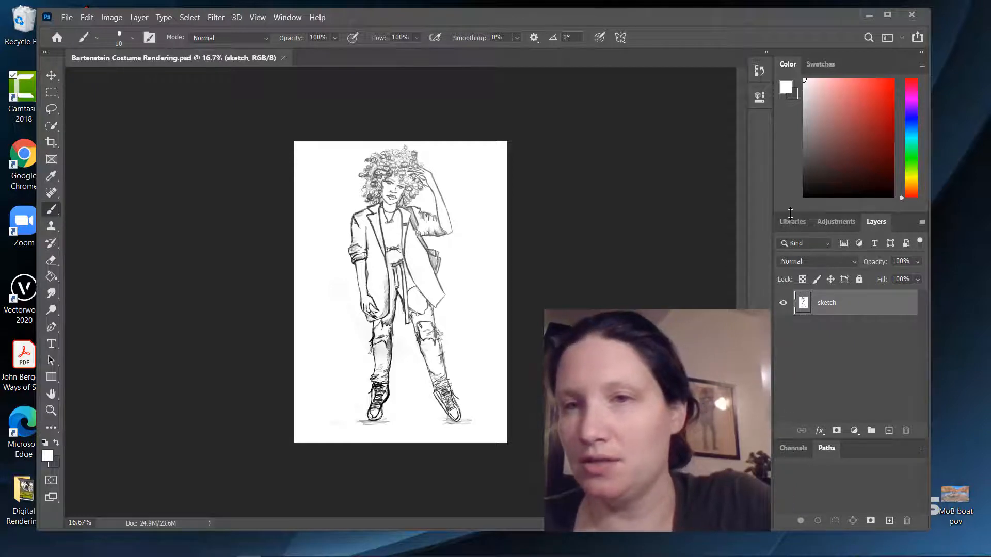
drag(791, 209, 791, 175)
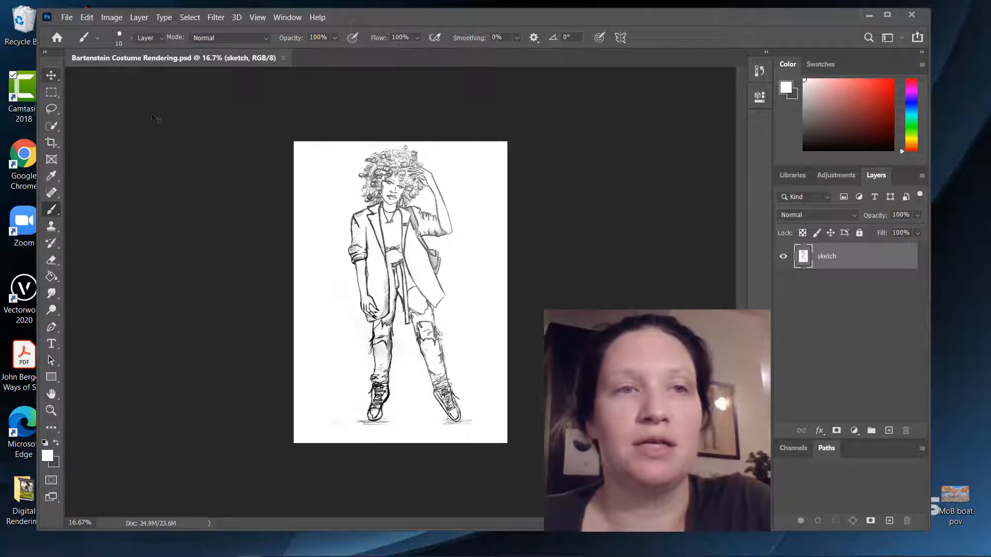
click(51, 75)
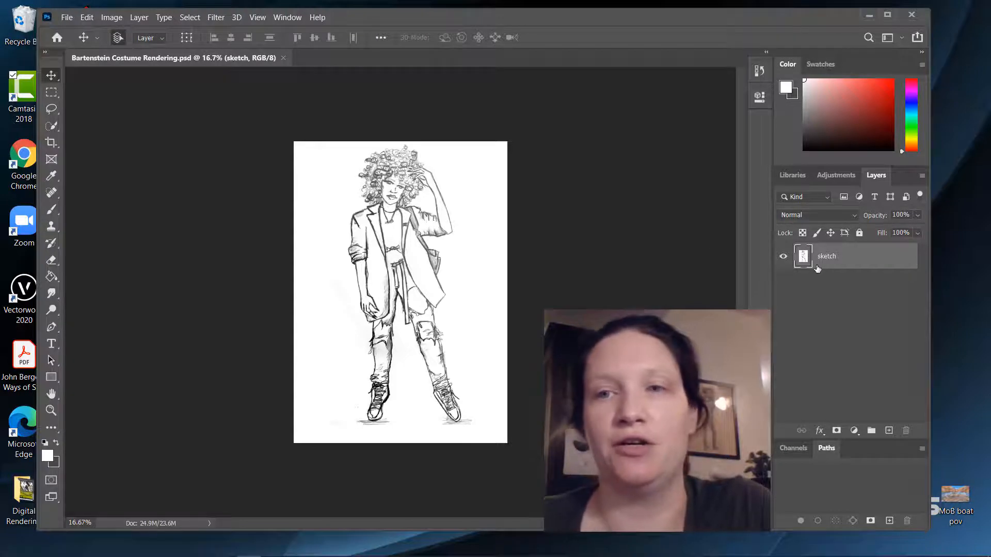
Add six empty layers and move the sketch layer above all of them
click(889, 431)
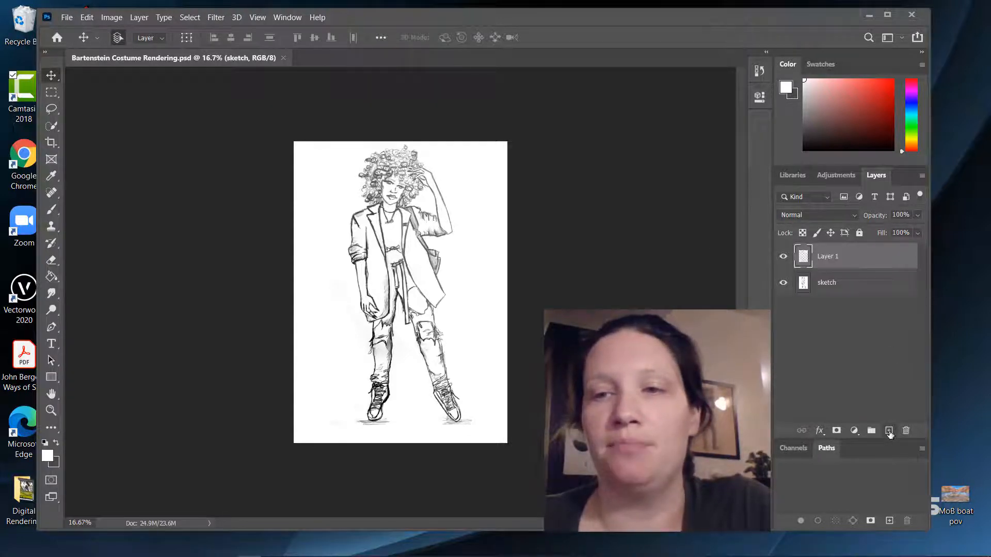
click(888, 431)
click(889, 431)
click(888, 431)
click(889, 431)
click(888, 431)
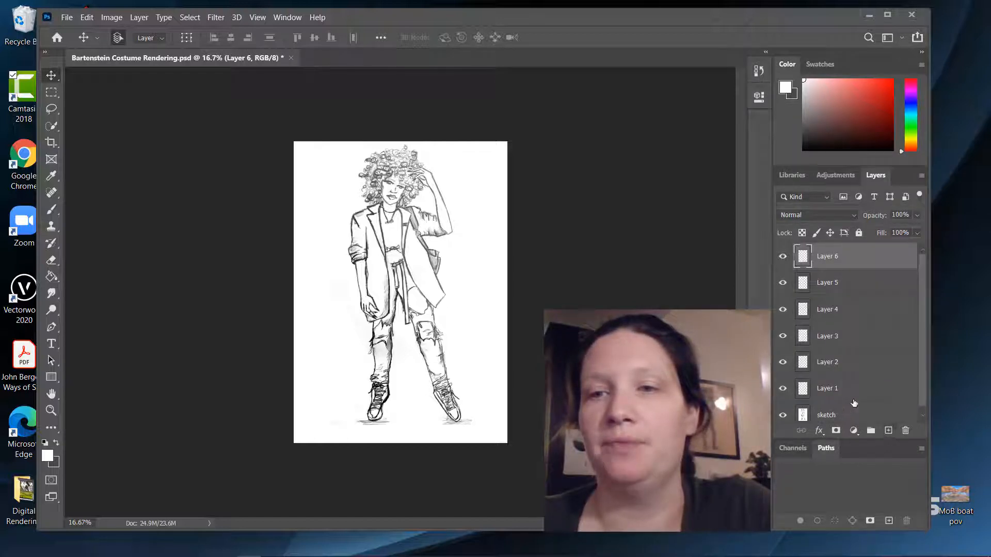
scroll(832, 316, down, 1)
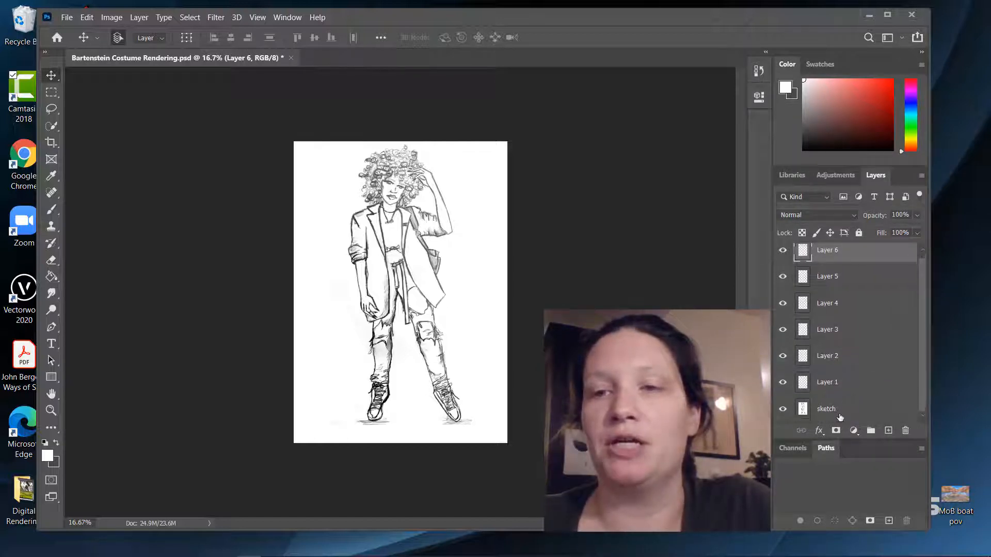
mouse_move(837, 412)
mouse_down()
mouse_move(840, 239)
mouse_move(836, 248)
mouse_move(829, 238)
mouse_move(834, 253)
mouse_up()
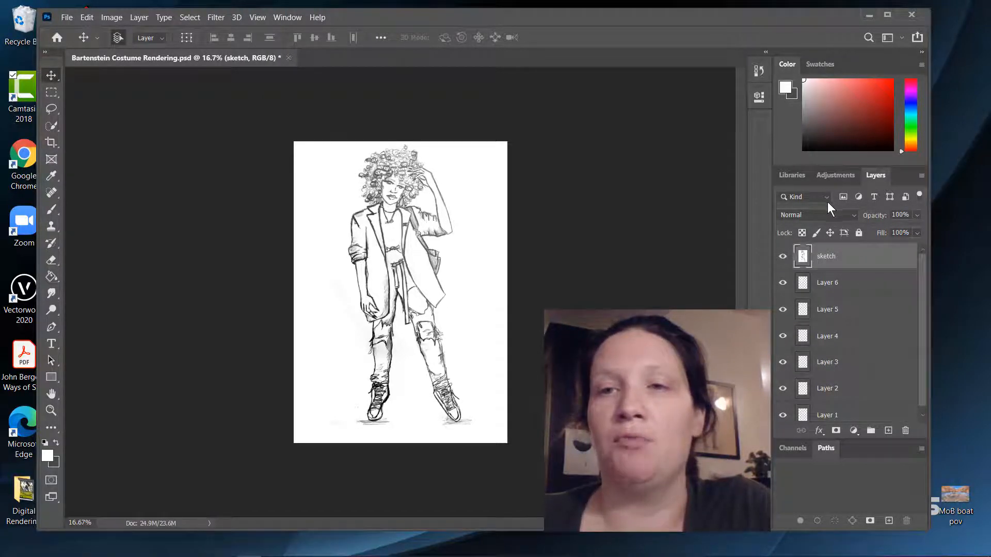
Set the sketch layer's blend mode to Multiply and lock the layer completely
click(844, 215)
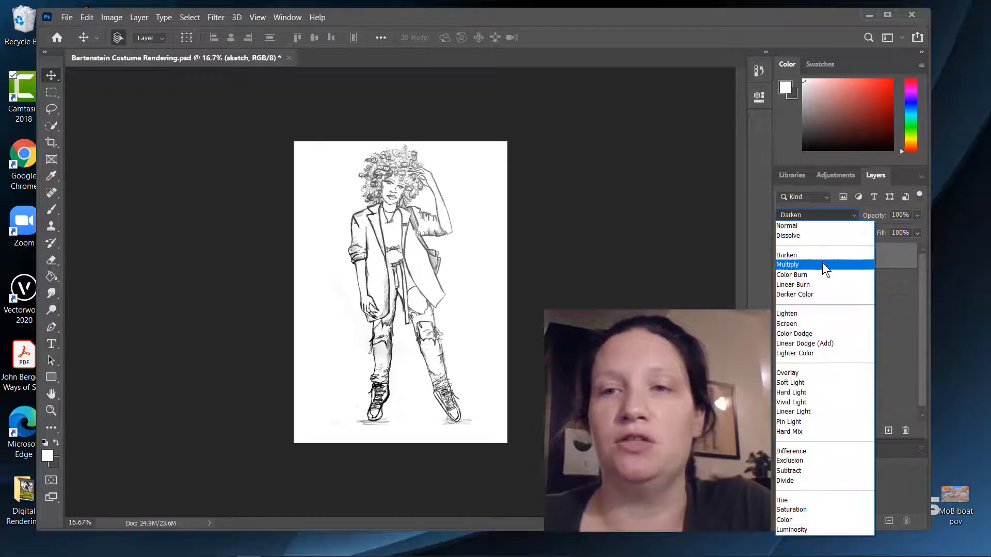
click(822, 266)
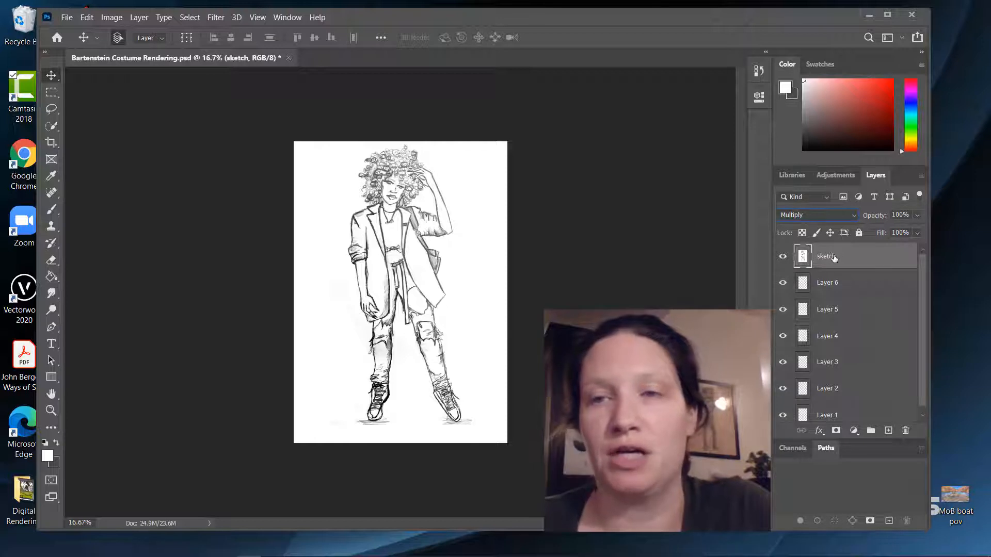
click(858, 233)
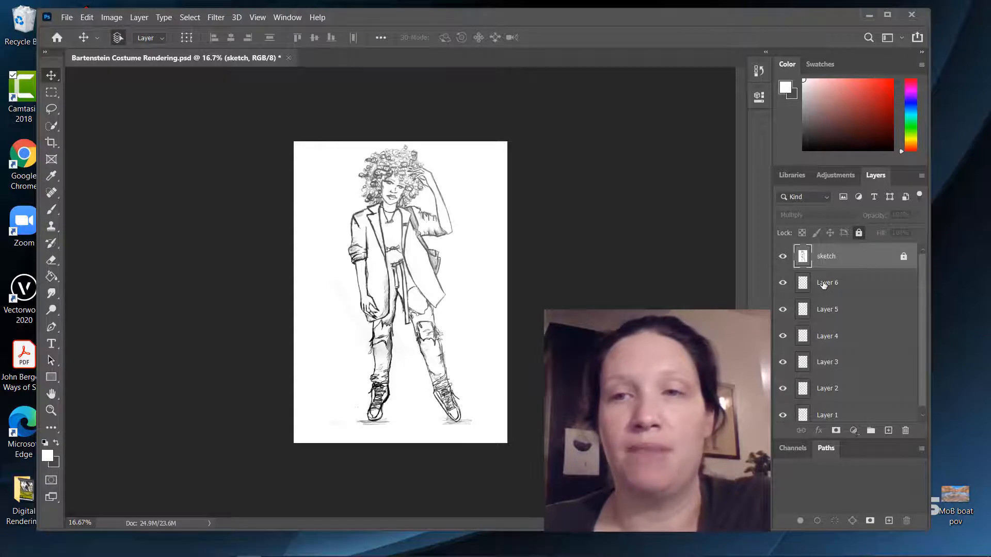
Rename the three layers directly beneath the sketch as coat, pants and bag
double_click(826, 283)
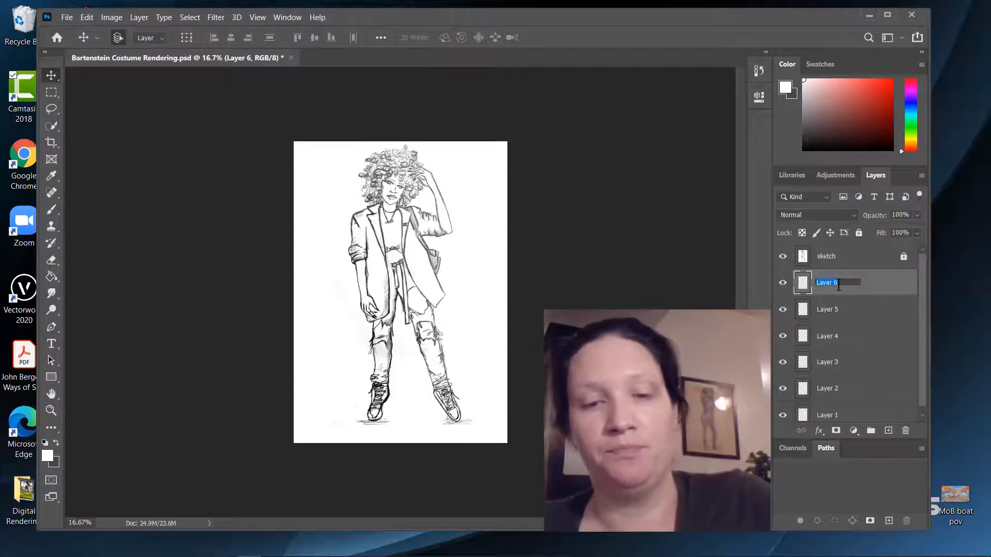
text(coat)
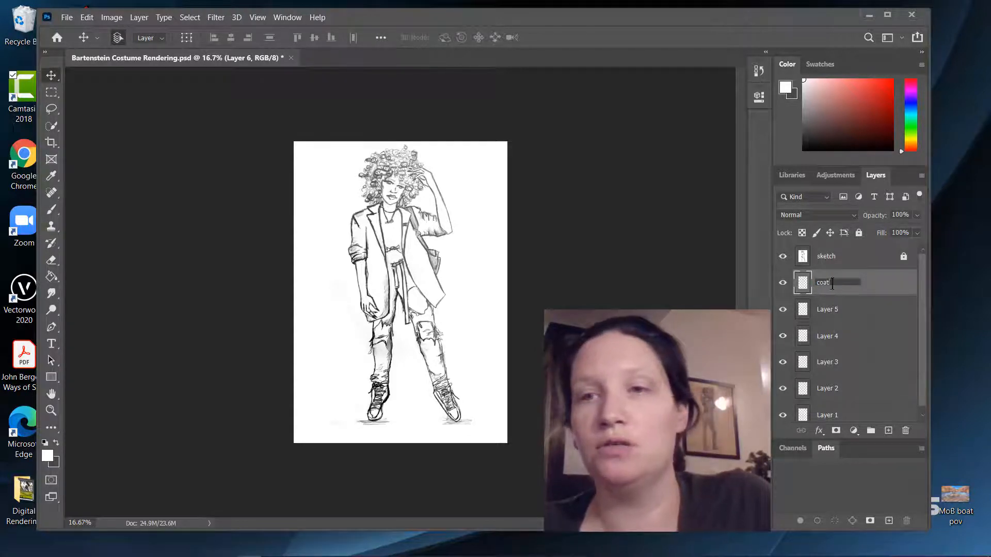
key(Return)
click(830, 312)
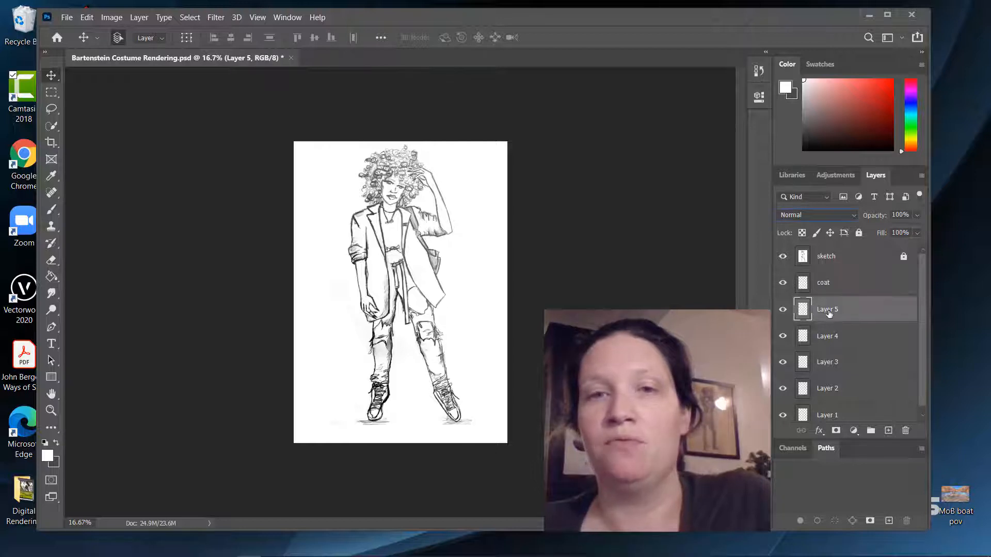
double_click(829, 310)
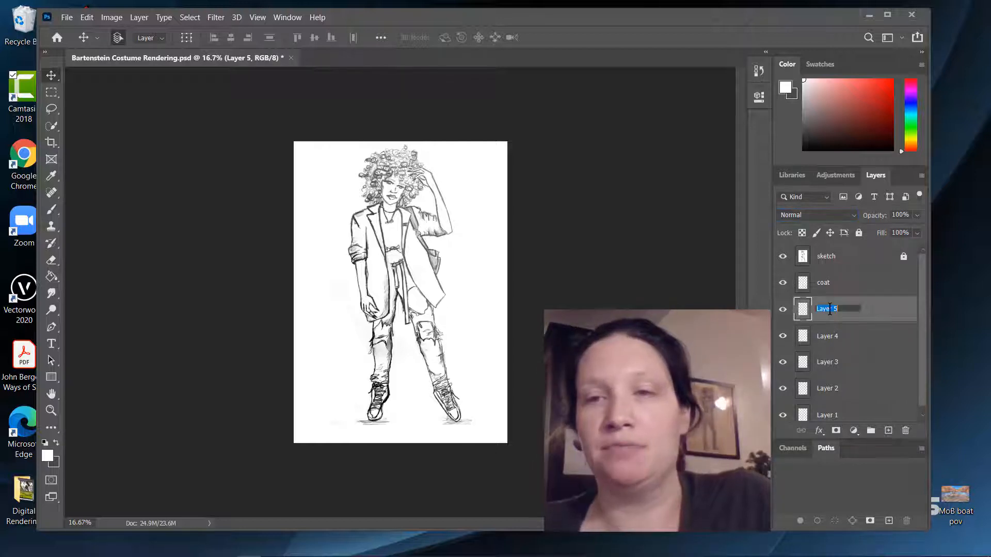
double_click(824, 336)
text(bag)
Rename the layers below the bag as shoes, shirt and skin, and move the skin layer to the bottom of the stack
double_click(824, 362)
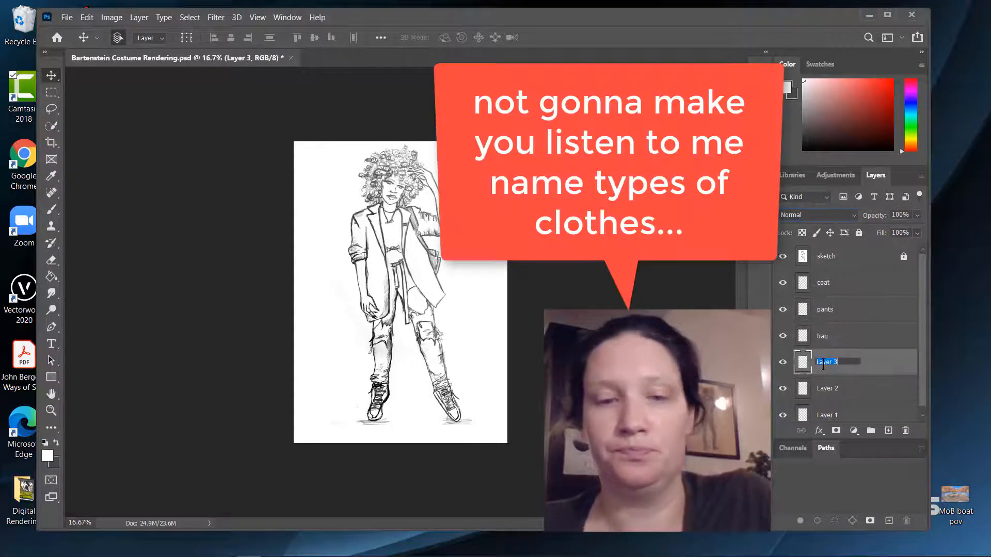
text(shoes)
double_click(823, 387)
text(shirt)
double_click(826, 412)
key(Escape)
double_click(826, 409)
text(skin)
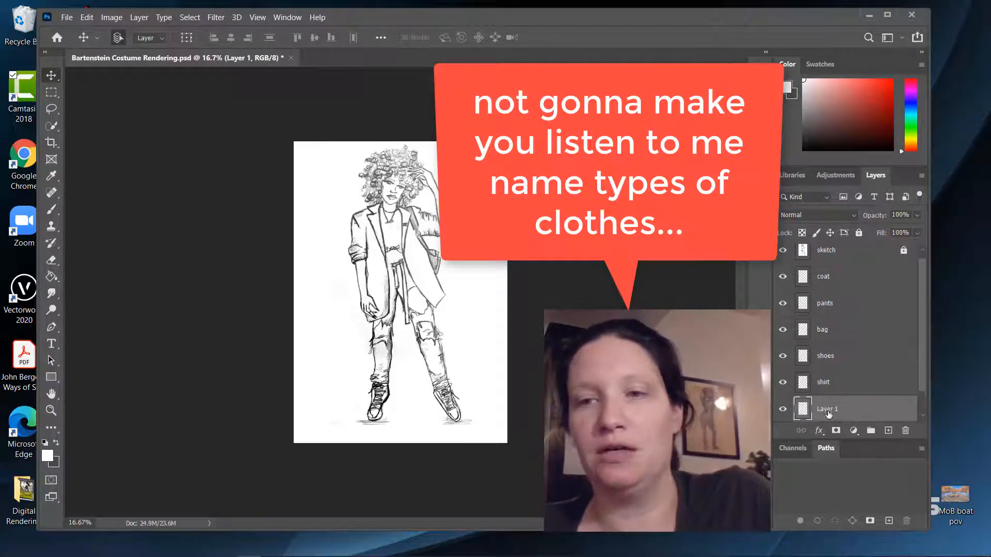
key(Return)
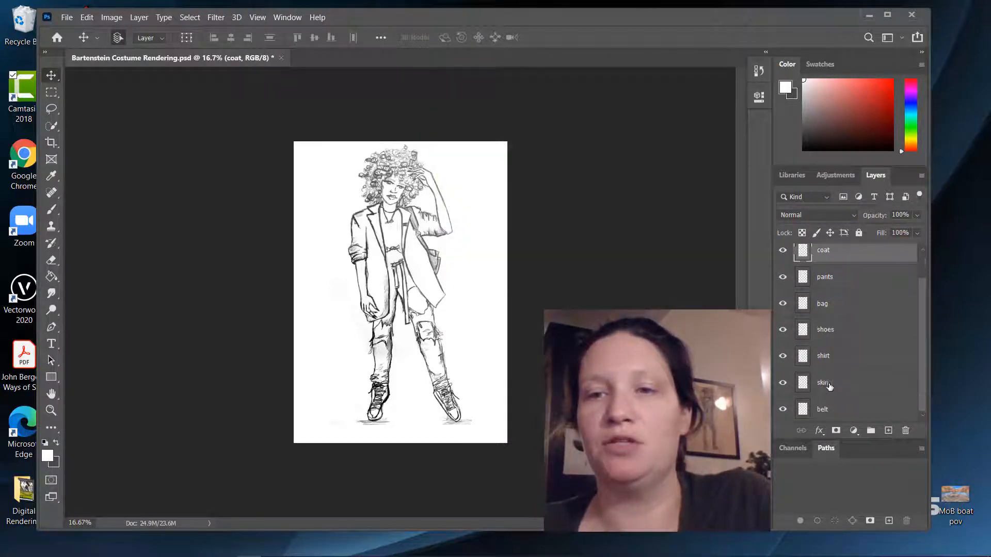
drag(836, 386, 837, 411)
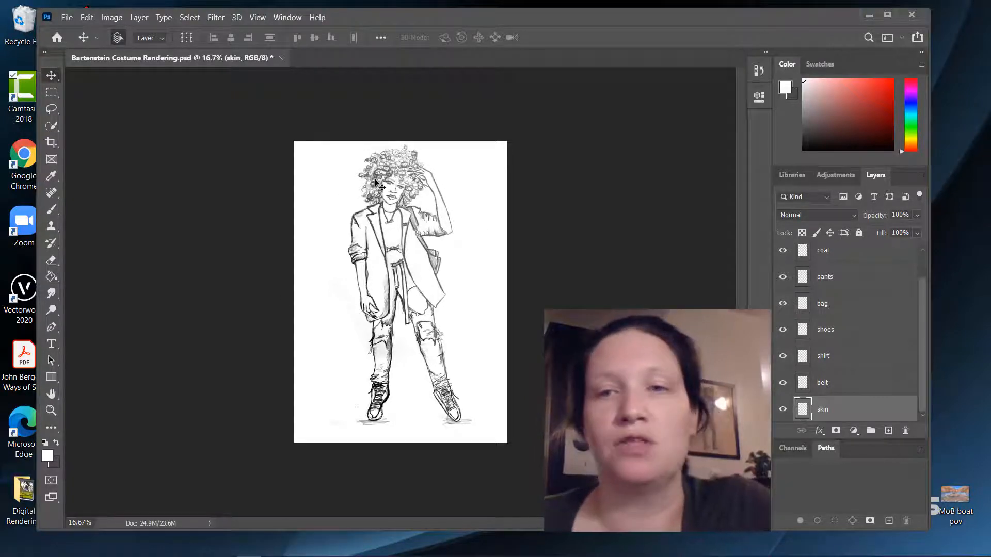
Select the coat layer and choose the Hard Round brush from the General Brushes for painting
scroll(869, 273, up, 1)
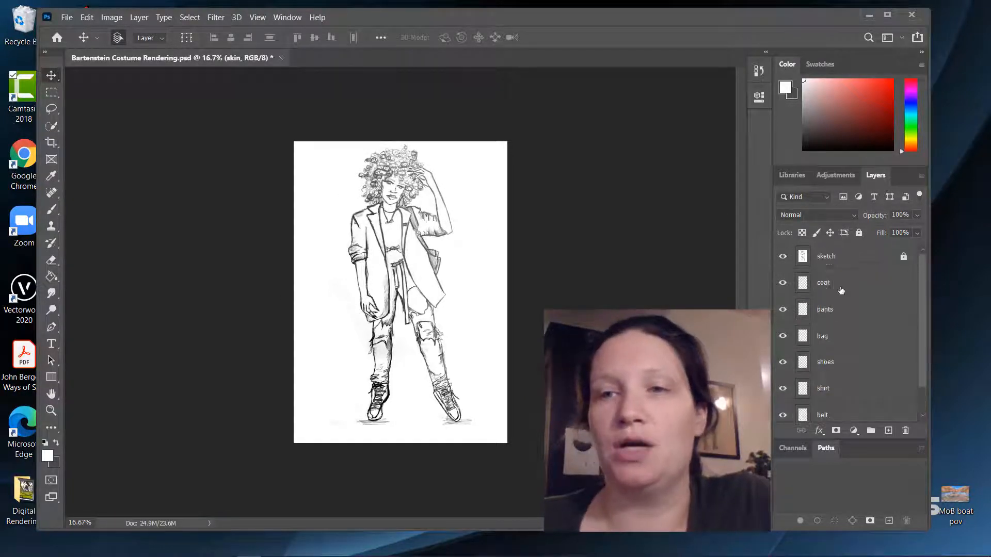
click(846, 283)
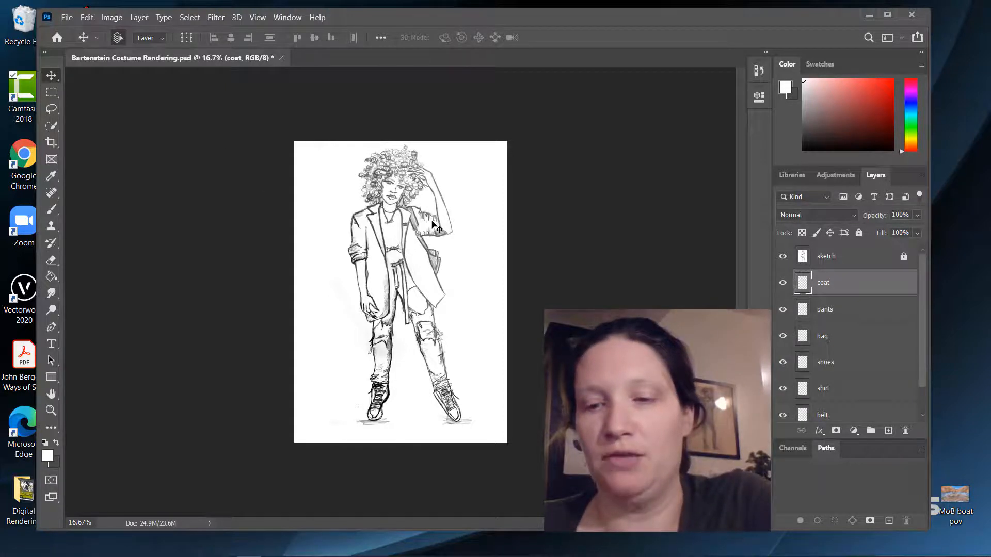
key(ctrl+plus)
key(ctrl+plus)
key(ctrl+plus)
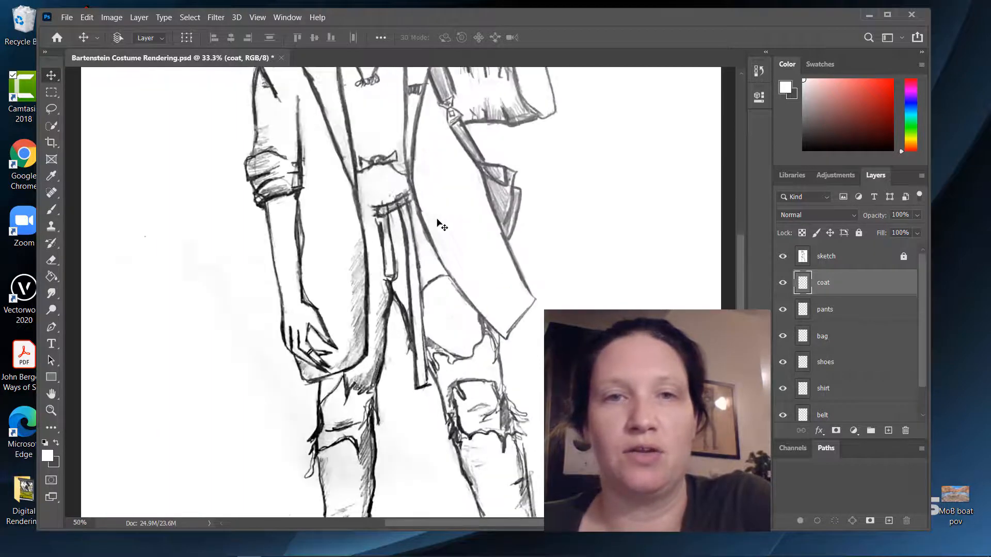
scroll(438, 222, up, 4)
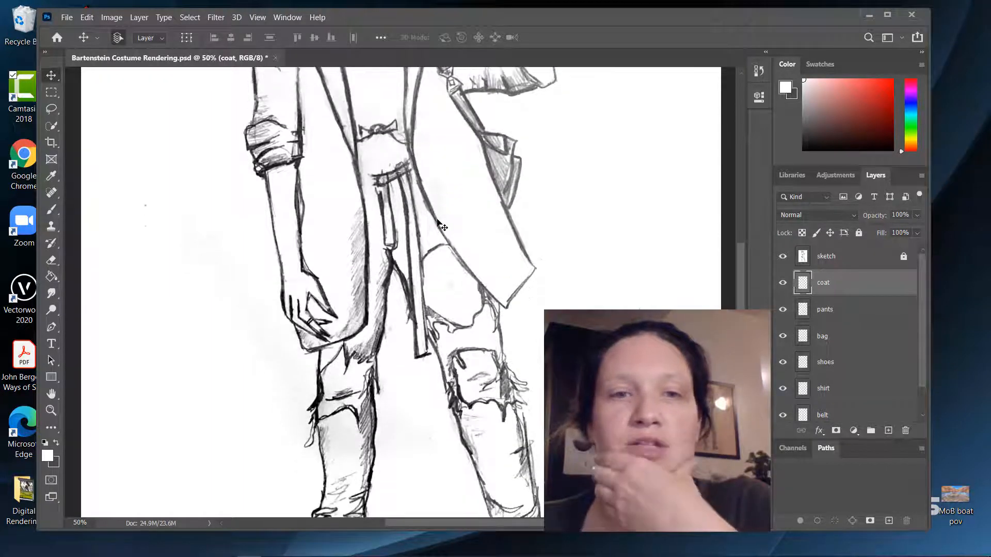
scroll(438, 222, up, 8)
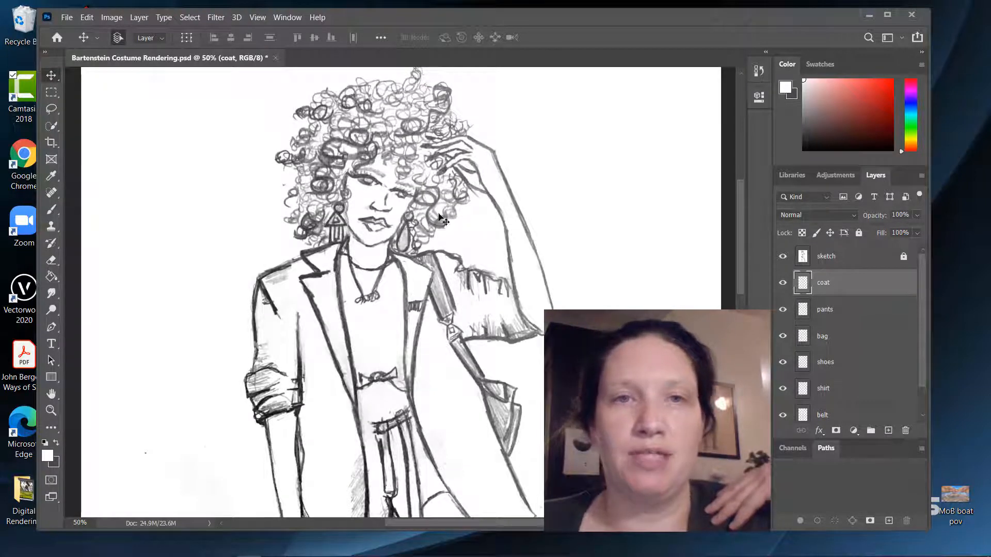
scroll(405, 248, up, 2)
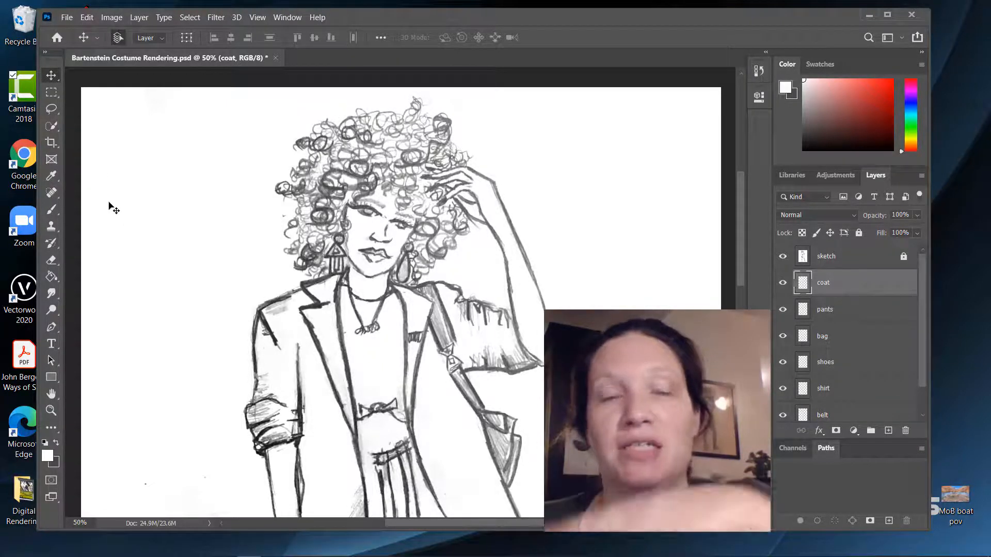
click(55, 211)
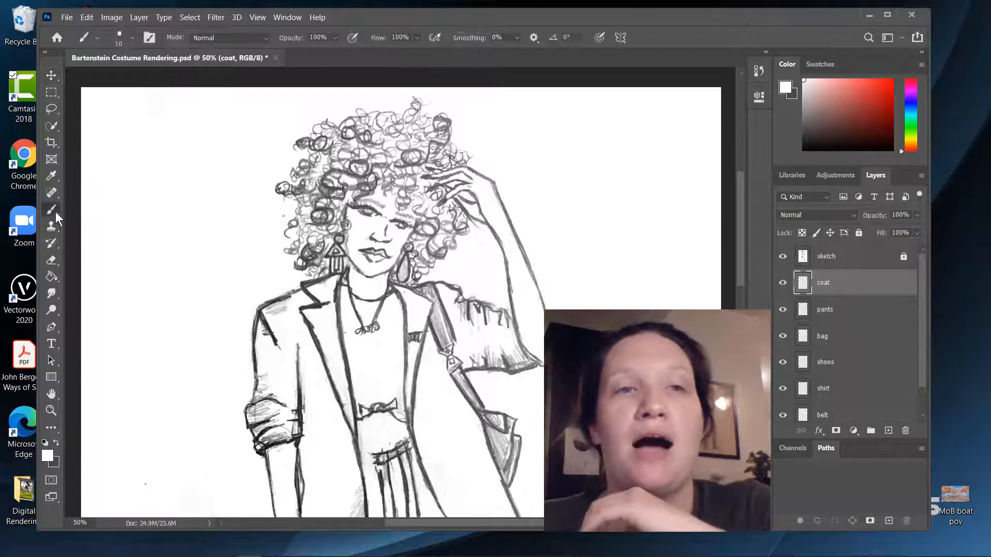
click(130, 36)
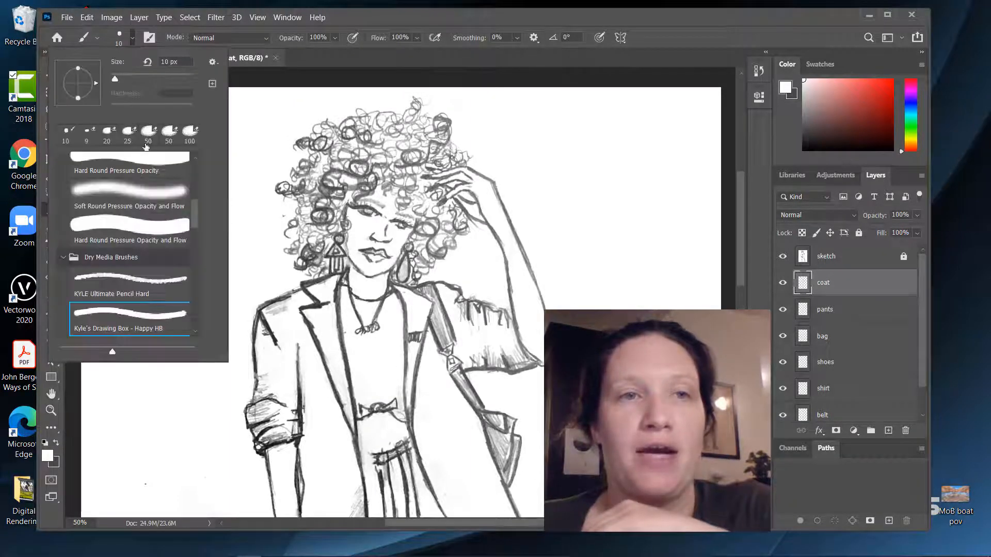
scroll(132, 197, down, 5)
scroll(132, 197, up, 5)
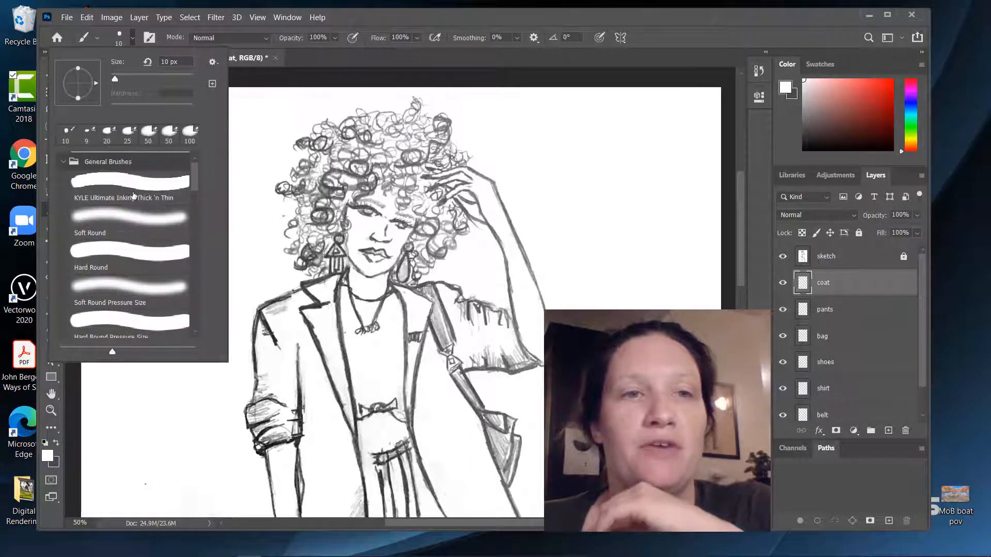
click(62, 163)
click(62, 164)
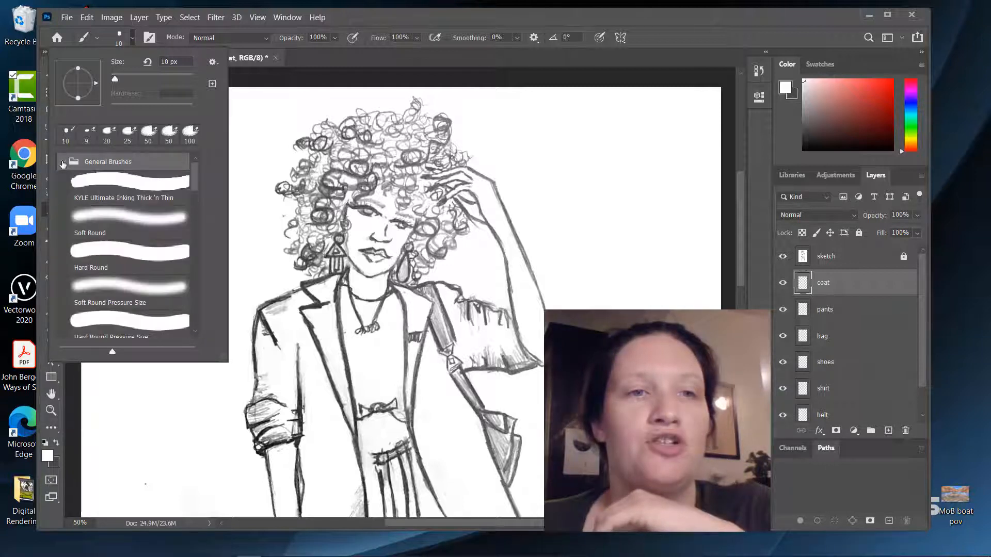
click(129, 255)
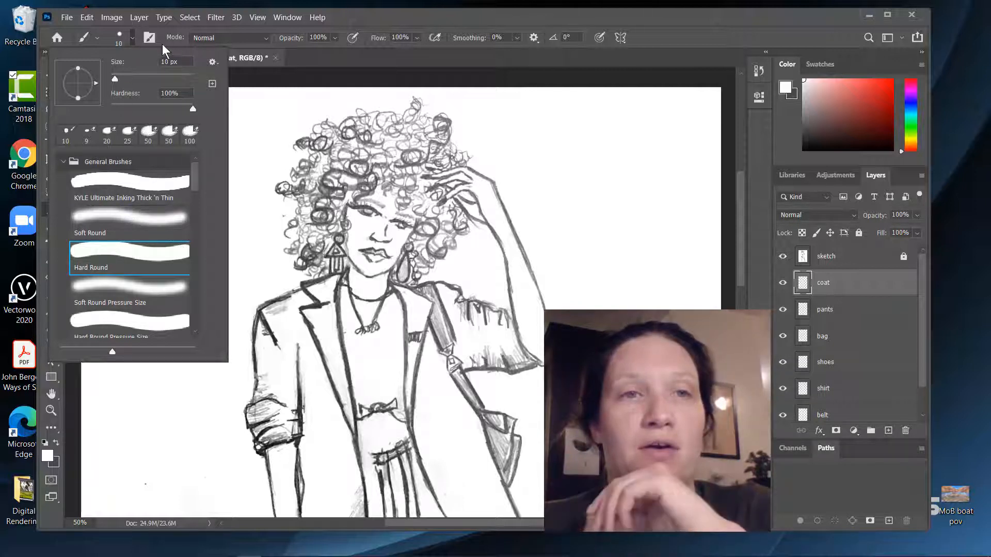
click(132, 38)
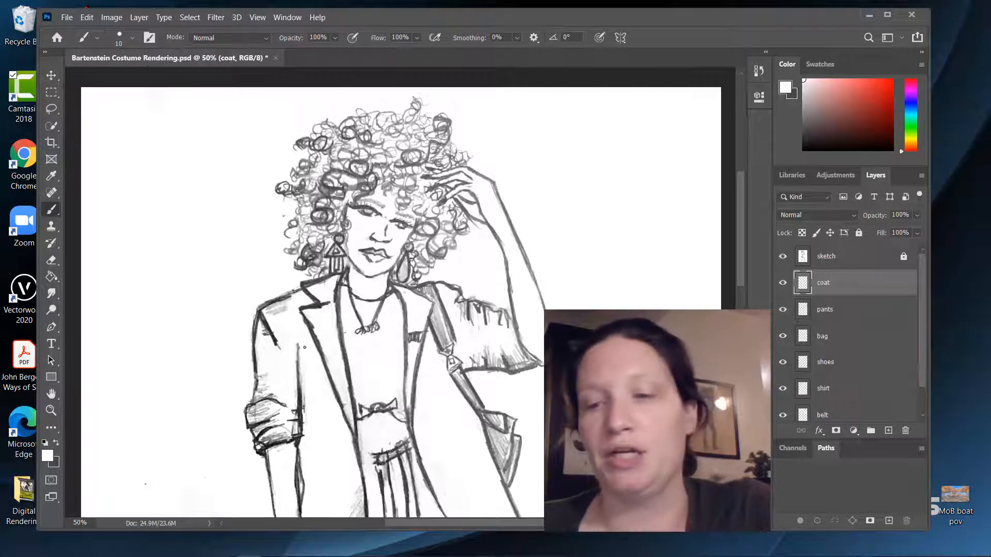
Enlarge the brush to 80, choose a dark red and paint over the coat's shoulder on the hanging-arm side
key(bracketright)
key(bracketright)
key(bracketright)
key(bracketright)
key(bracketright)
key(bracketright)
key(bracketright)
key(bracketright)
key(bracketright)
key(bracketright)
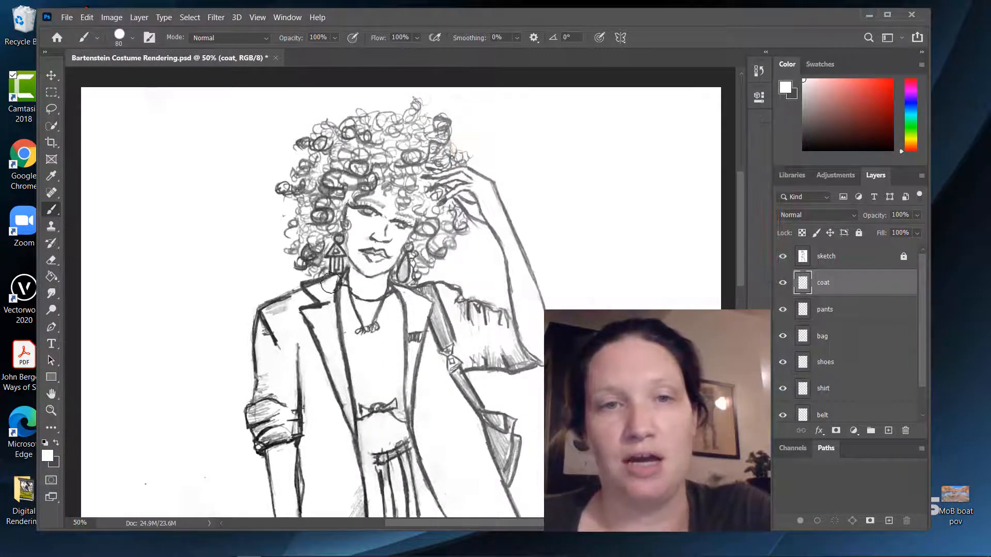
click(882, 107)
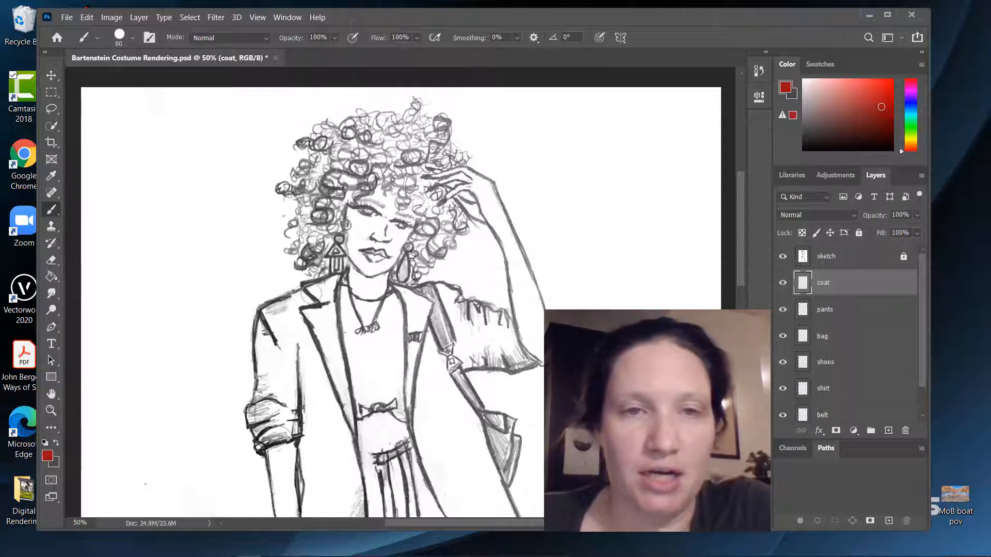
mouse_move(311, 294)
mouse_down()
mouse_move(277, 306)
mouse_move(297, 303)
mouse_move(254, 319)
mouse_move(264, 302)
mouse_move(268, 349)
mouse_move(254, 368)
mouse_up()
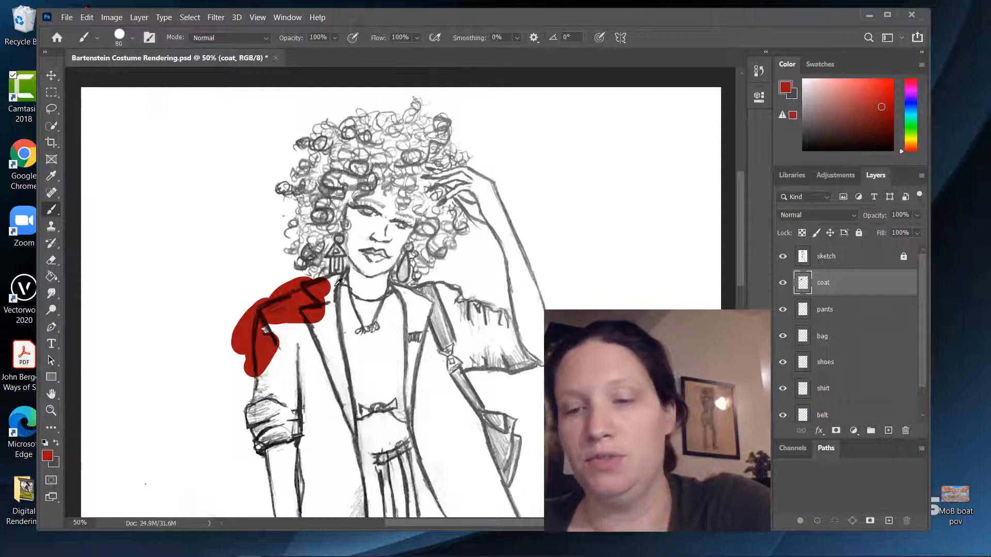
Paint the collar and the whole rolled sleeve on the hanging-arm side of the coat in dark red
scroll(338, 281, up, 5)
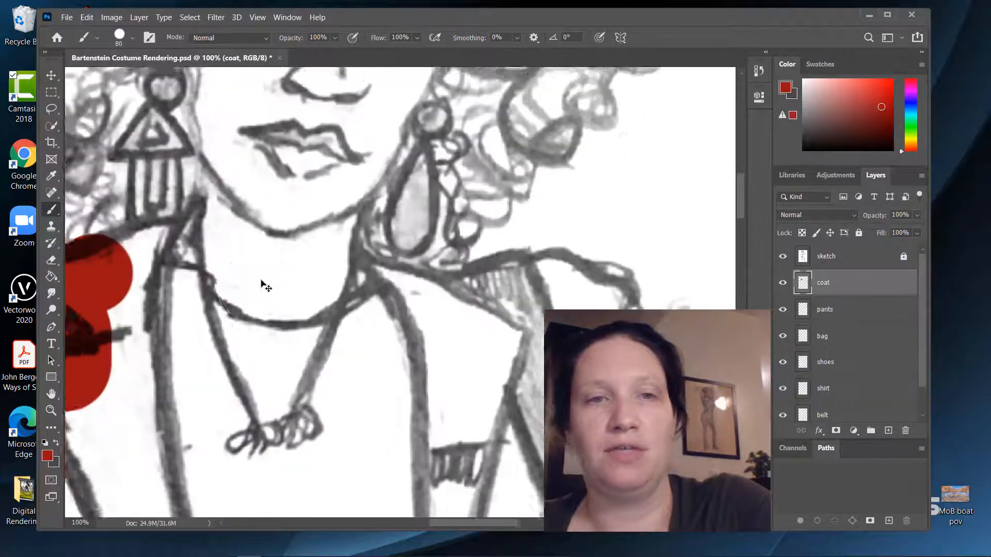
scroll(263, 284, up, 2)
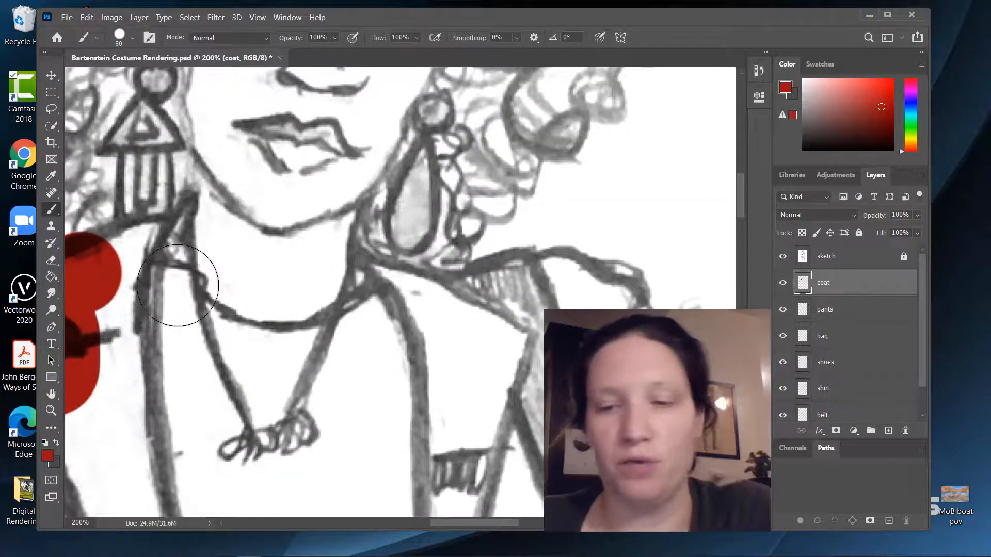
scroll(177, 285, down, 2)
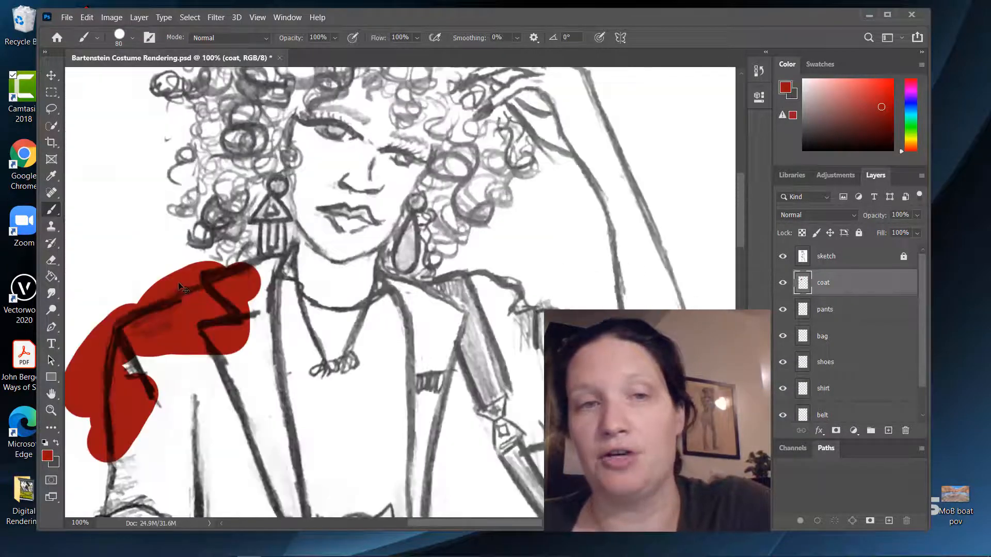
key(bracketleft)
key(bracketleft)
key(bracketleft)
key(bracketleft)
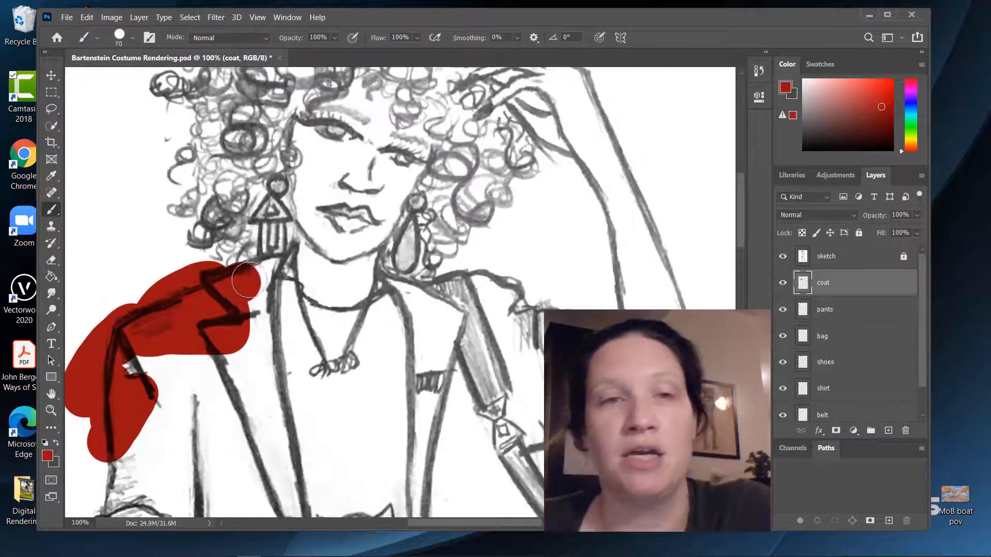
mouse_move(250, 274)
mouse_down()
mouse_move(274, 263)
mouse_move(261, 334)
mouse_move(281, 289)
mouse_move(271, 266)
mouse_move(265, 372)
mouse_move(254, 347)
mouse_move(244, 348)
mouse_move(255, 392)
mouse_move(219, 371)
mouse_move(132, 377)
mouse_move(228, 355)
mouse_move(226, 383)
mouse_move(250, 387)
mouse_up()
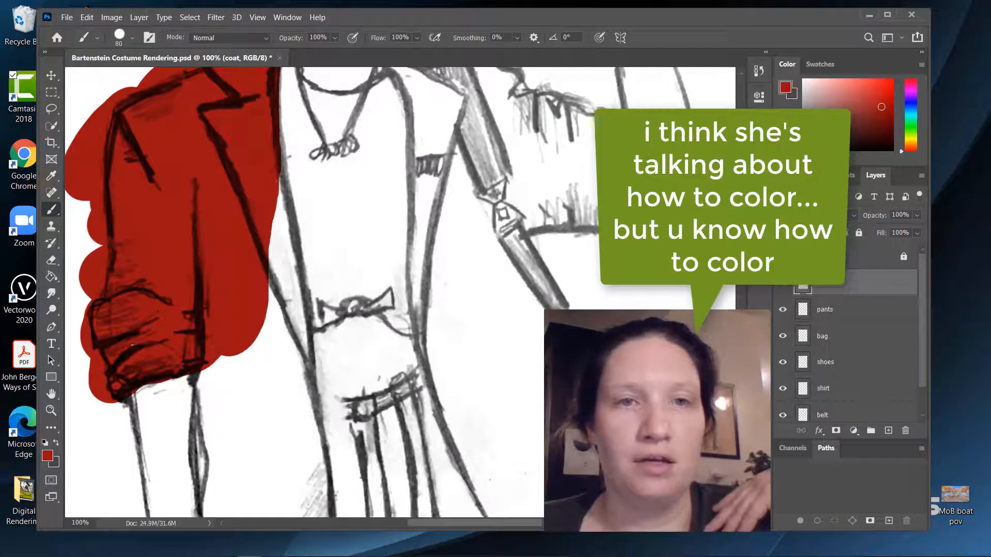
Fill the lapel and the front panel beside the hanging arm with red, extending down past the cuff
drag(270, 192, 267, 127)
mouse_move(290, 335)
mouse_down()
mouse_move(290, 349)
mouse_move(219, 388)
mouse_move(225, 439)
mouse_up()
scroll(225, 413, up, 1)
scroll(258, 361, down, 6)
drag(294, 116, 243, 232)
Paint the coat's front panel on the bag side red, from the waist down to the hem
scroll(584, 209, up, 3)
drag(541, 184, 578, 292)
drag(492, 248, 524, 340)
mouse_move(430, 117)
mouse_down()
mouse_move(439, 184)
mouse_move(526, 389)
mouse_move(460, 126)
mouse_up()
Erase stray red paint along the inner edge of the coat's bag-side front panel with an enlarged eraser
key(e)
key(])
key(])
key(])
key(])
drag(410, 209, 433, 272)
key(0)
drag(467, 336, 487, 379)
Return to the brush and paint the gathered sleeve of the raised arm red
key(b)
scroll(464, 258, up, 5)
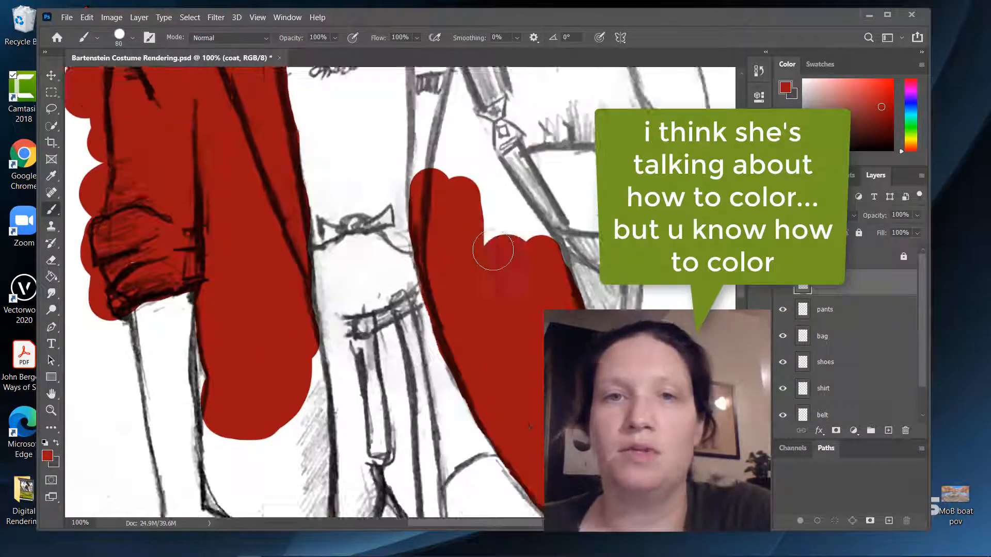
mouse_move(511, 149)
mouse_down()
mouse_move(617, 282)
mouse_move(549, 307)
mouse_move(494, 176)
mouse_move(529, 274)
mouse_move(521, 294)
mouse_up()
Reduce the brush to 15 and paint the bag-side lapel and the narrow coat edge below it red
key([)
key([)
key([)
key([)
key([)
key([)
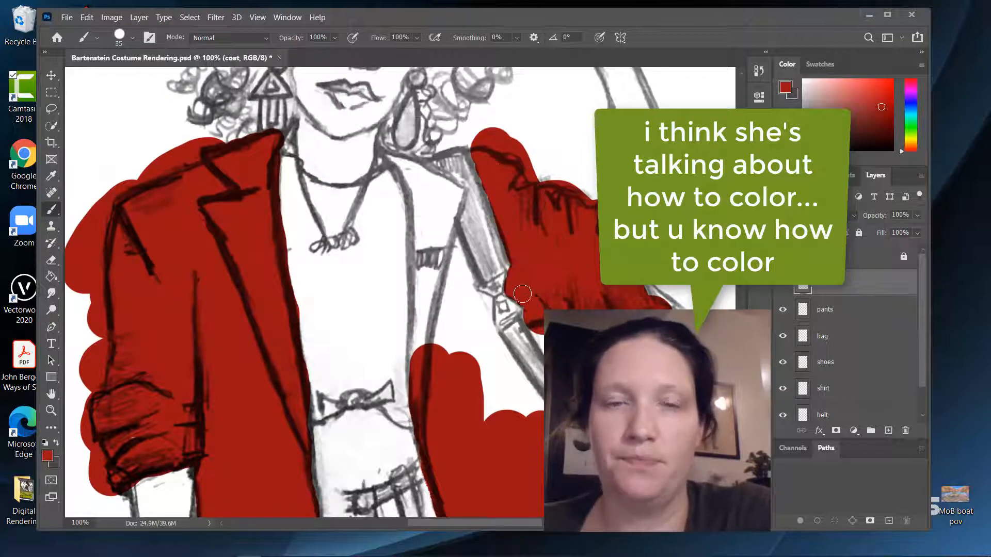
key([)
key([)
mouse_move(418, 169)
mouse_down()
mouse_move(410, 188)
mouse_move(419, 224)
mouse_up()
mouse_move(424, 175)
mouse_down()
mouse_move(440, 255)
mouse_move(440, 354)
mouse_up()
Enlarge the brush to 35 and fill the unpainted coat area between the lapel and the bag strap
key(])
key(])
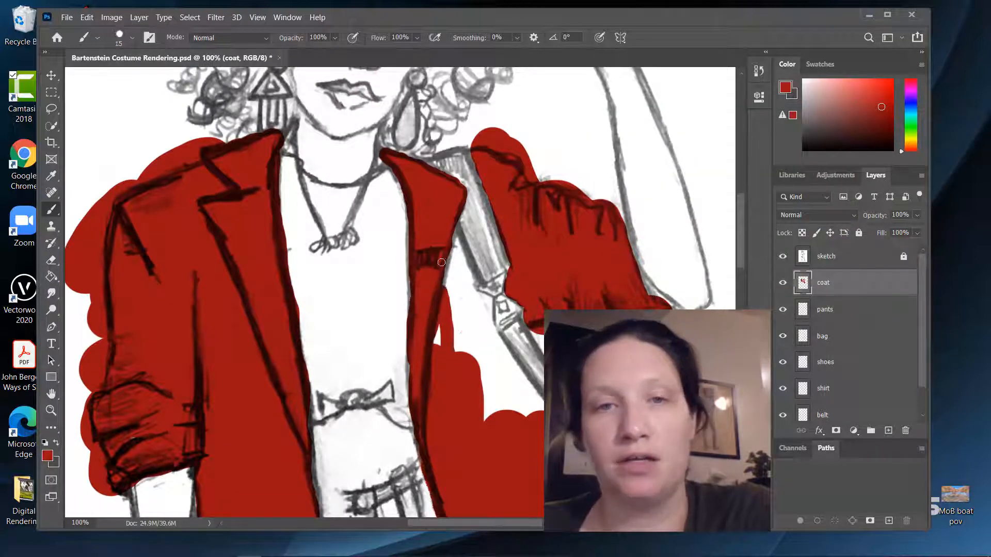
mouse_move(452, 242)
mouse_down()
mouse_move(524, 435)
mouse_move(478, 301)
mouse_up()
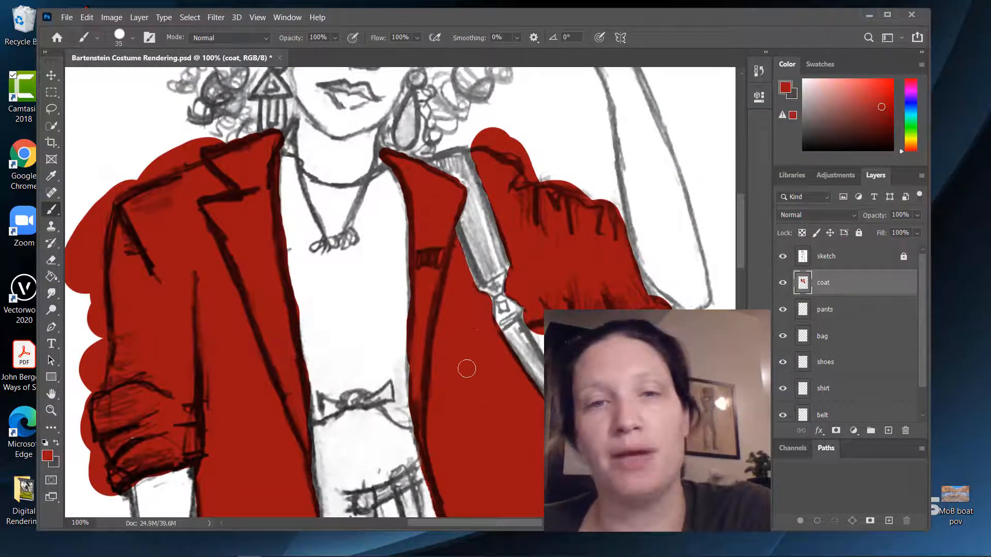
scroll(449, 335, up, 1)
scroll(468, 329, down, 3)
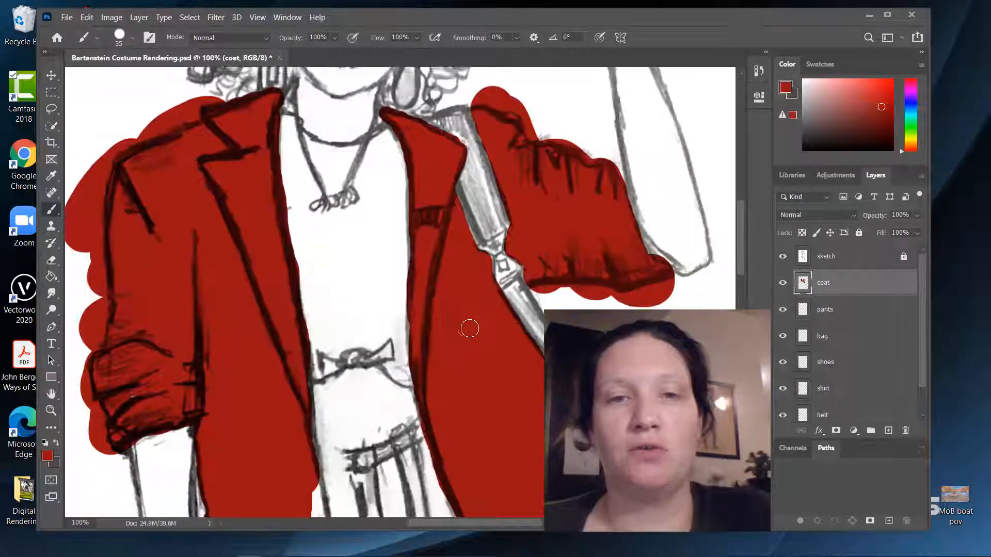
scroll(469, 328, down, 5)
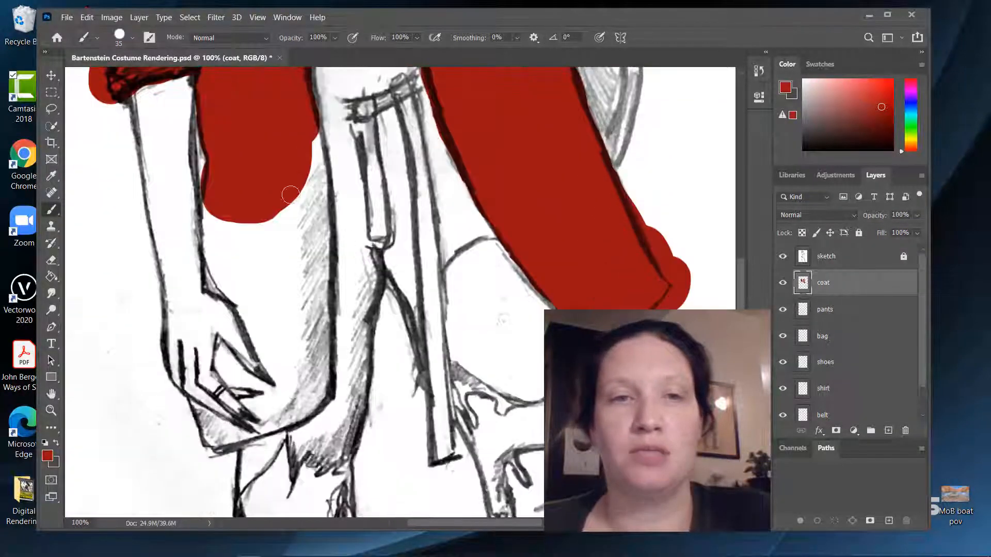
scroll(299, 298, down, 4)
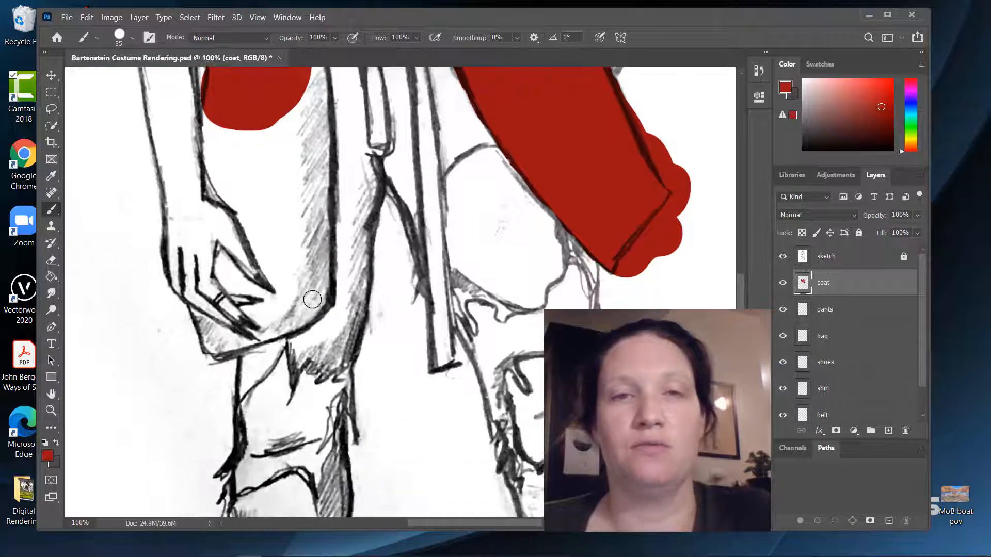
scroll(542, 258, up, 2)
scroll(554, 262, up, 5)
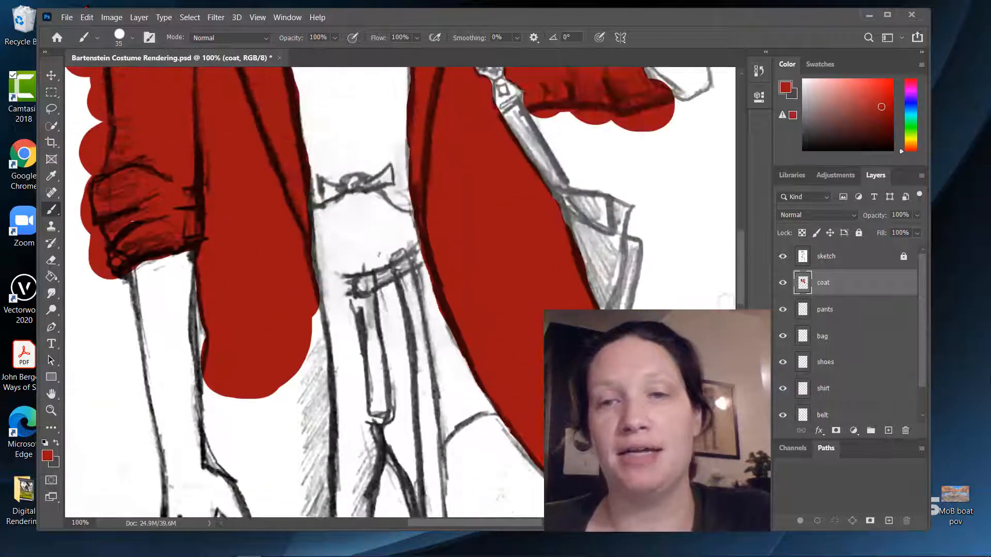
On the pants layer, choose a dark slate blue and paint the denim just under the coat's hem, using brush size 10 for the narrow part
click(828, 308)
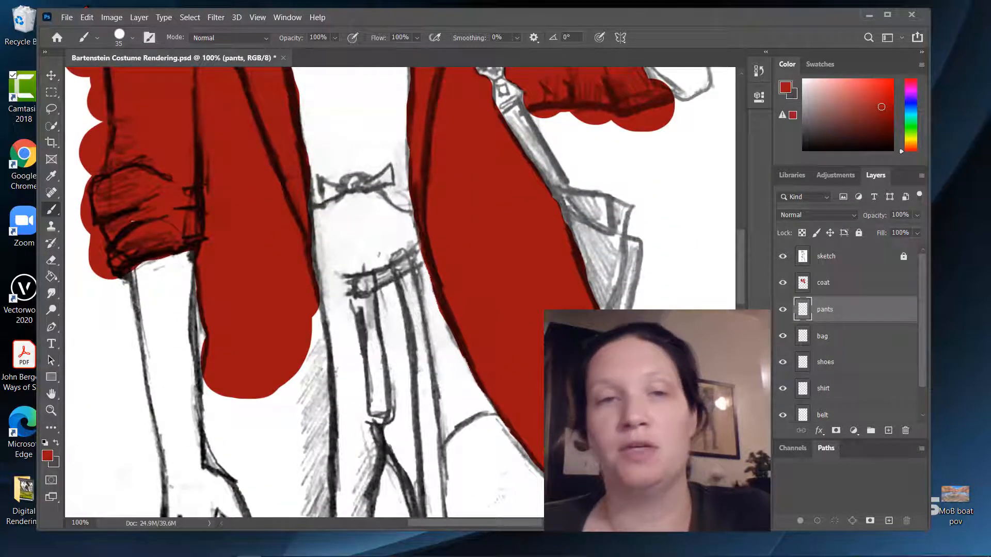
click(909, 102)
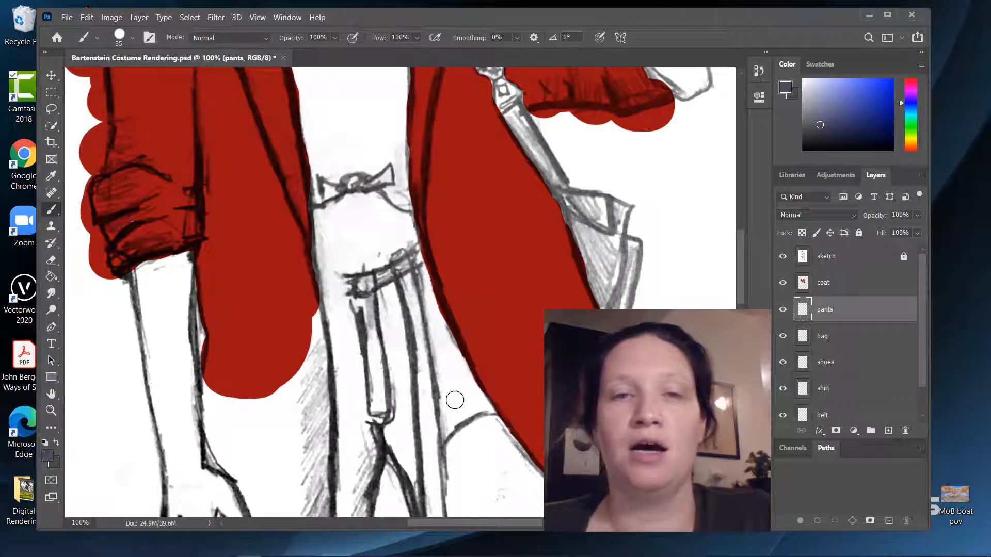
scroll(439, 397, down, 5)
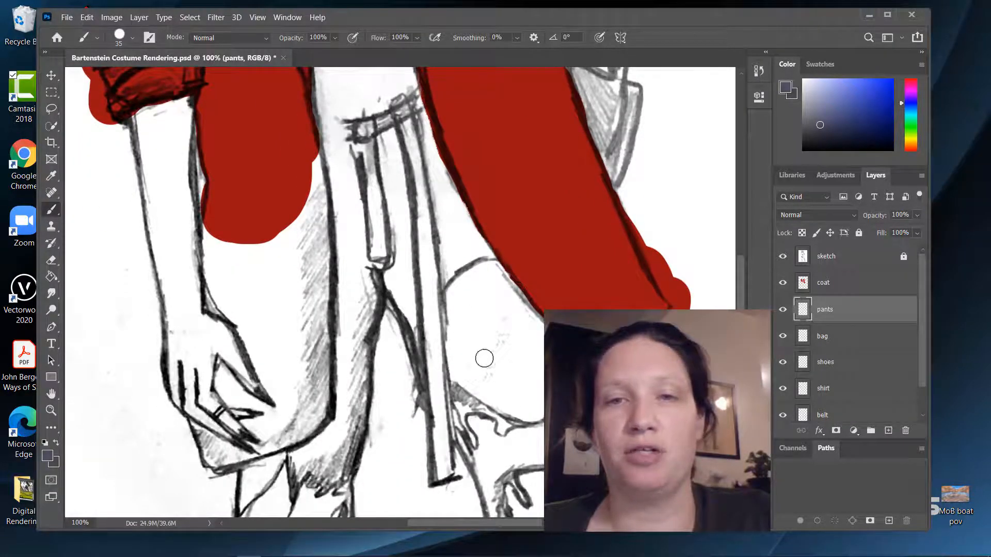
mouse_move(554, 432)
mouse_down()
mouse_move(574, 375)
mouse_move(586, 429)
mouse_up()
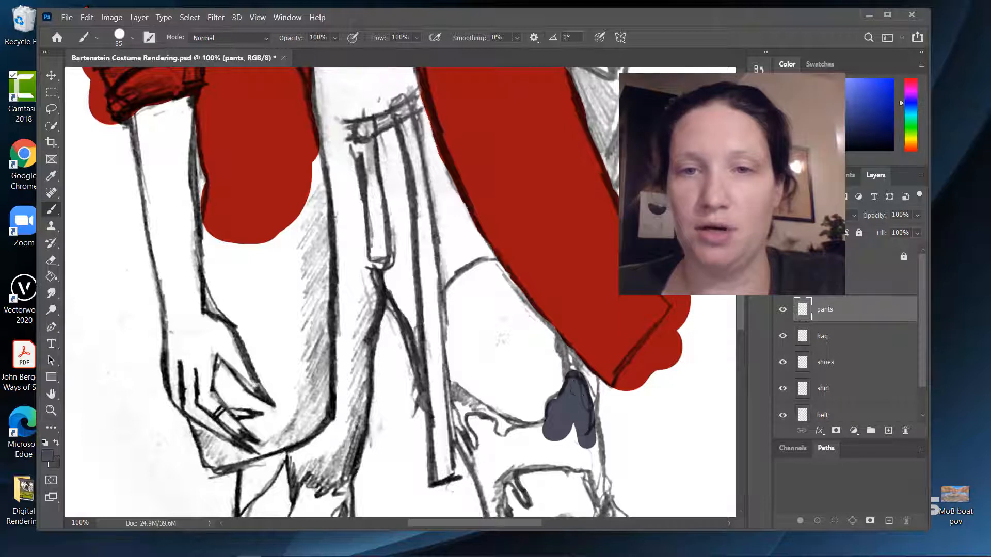
key(bracketleft)
key(bracketleft)
key(bracketleft)
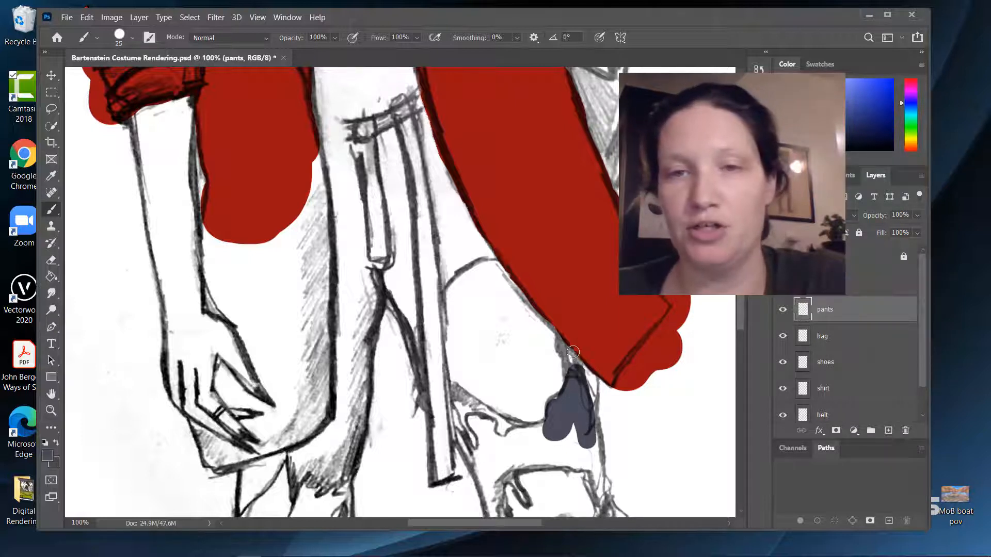
key(bracketleft)
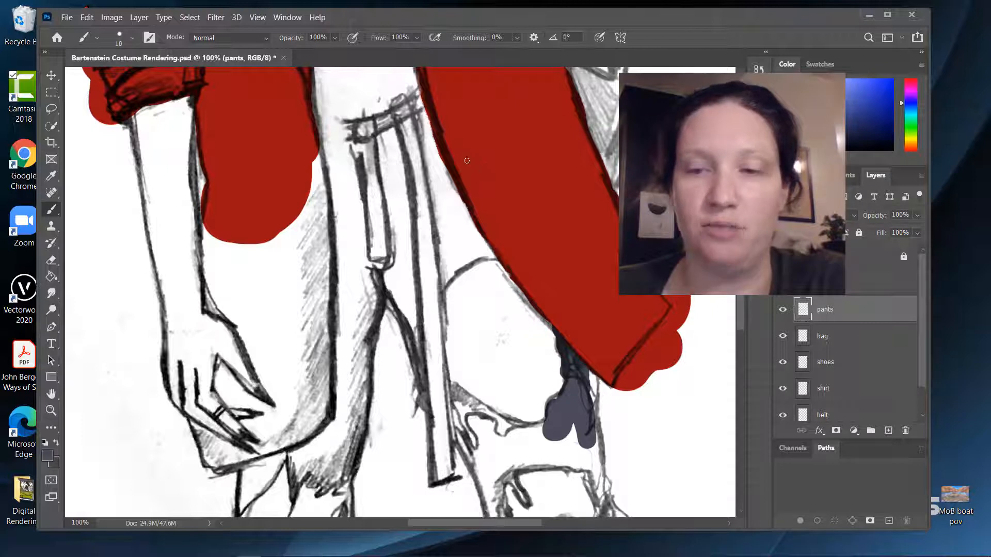
Paint the strip of pants along the coat's inner edge down to the thigh tear in slate blue
key(bracketleft)
key(bracketright)
key(bracketright)
mouse_move(433, 120)
mouse_down()
mouse_move(444, 177)
mouse_move(493, 251)
mouse_move(454, 264)
mouse_up()
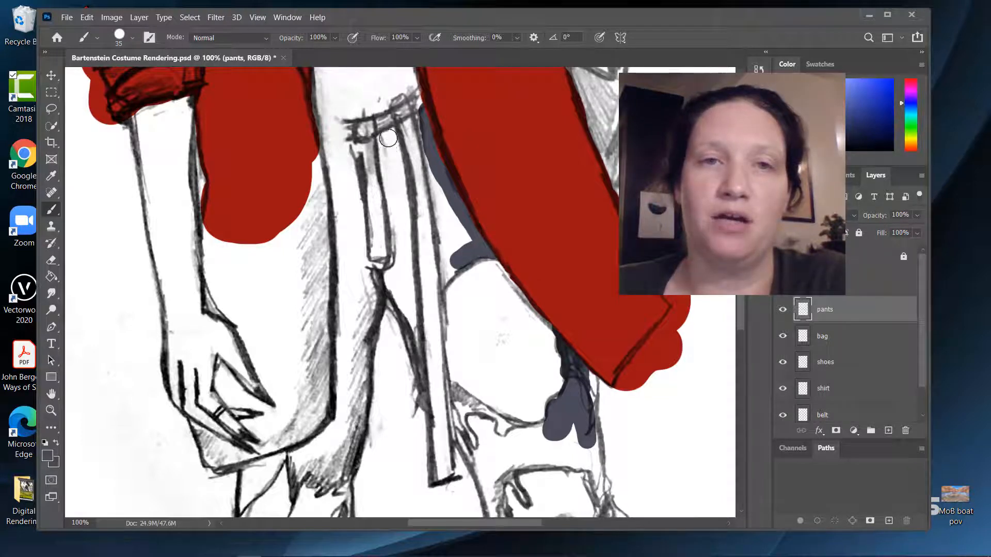
Paint the pants' fly, hip and upper leg below the waistband in slate blue with brush size 35
drag(388, 135, 396, 189)
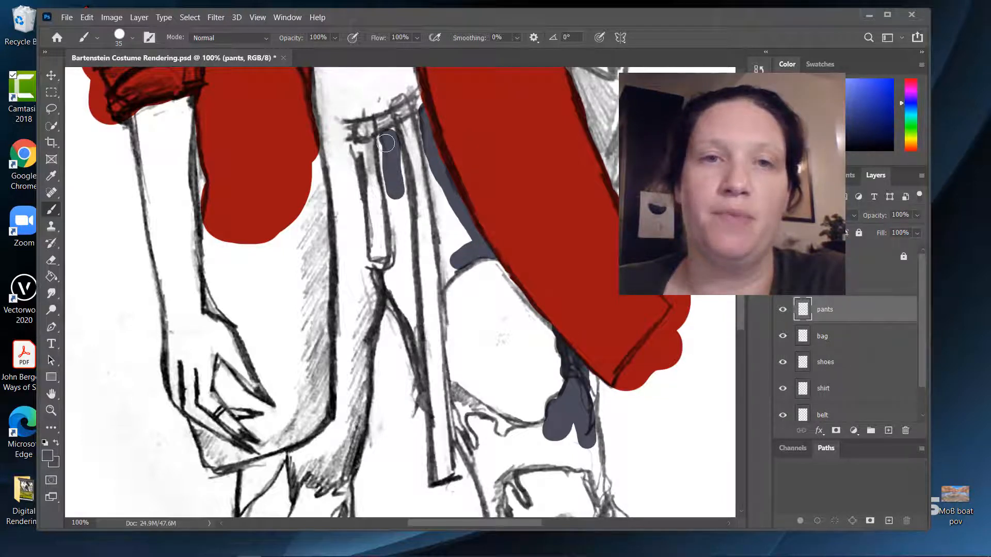
mouse_move(378, 150)
mouse_down()
mouse_move(370, 175)
mouse_move(388, 250)
mouse_move(393, 228)
mouse_move(384, 163)
mouse_move(376, 256)
mouse_move(342, 150)
mouse_up()
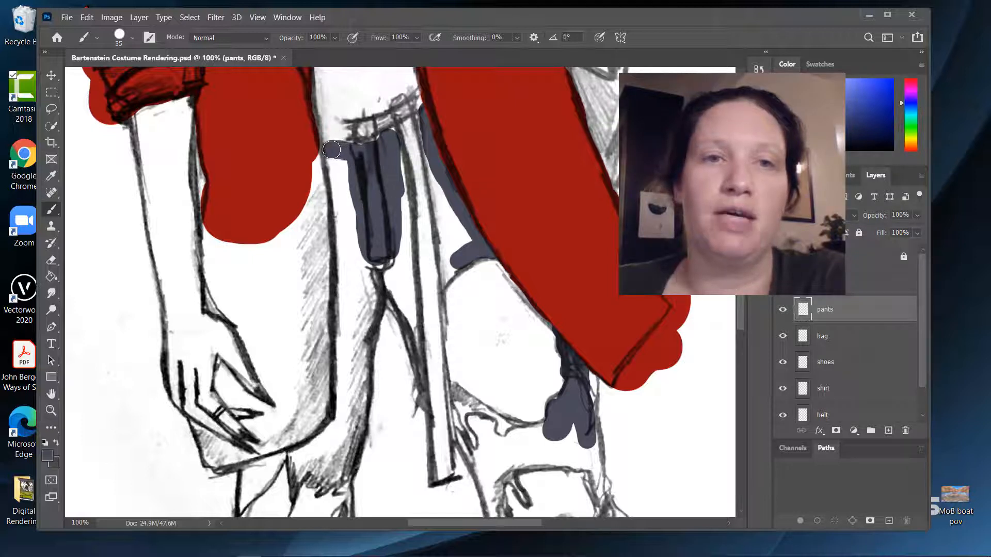
mouse_move(336, 150)
mouse_down()
mouse_move(328, 146)
mouse_move(332, 164)
mouse_move(325, 158)
mouse_move(332, 242)
mouse_move(334, 166)
mouse_move(347, 235)
mouse_move(348, 160)
mouse_up()
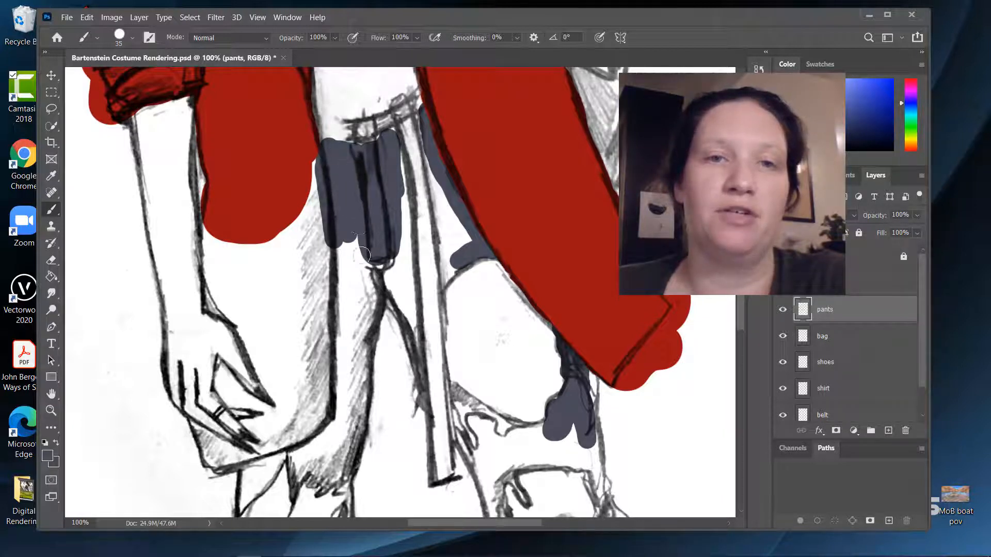
mouse_move(362, 255)
mouse_down()
mouse_move(363, 292)
mouse_move(351, 236)
mouse_move(354, 311)
mouse_move(347, 231)
mouse_move(342, 299)
mouse_move(340, 230)
mouse_move(340, 340)
mouse_move(350, 316)
mouse_move(360, 320)
mouse_move(375, 259)
mouse_move(394, 296)
mouse_move(406, 200)
mouse_move(393, 141)
mouse_up()
mouse_move(405, 247)
mouse_down()
mouse_move(410, 326)
mouse_move(382, 279)
mouse_move(370, 289)
mouse_move(356, 373)
mouse_move(352, 336)
mouse_move(341, 390)
mouse_move(314, 442)
mouse_move(291, 451)
mouse_move(321, 437)
mouse_move(356, 374)
mouse_move(356, 335)
mouse_move(335, 365)
mouse_move(336, 297)
mouse_move(340, 407)
mouse_move(365, 347)
mouse_move(358, 409)
mouse_move(384, 306)
mouse_move(401, 361)
mouse_move(401, 375)
mouse_move(368, 354)
mouse_move(353, 450)
mouse_move(357, 416)
mouse_up()
Continue the slate blue down the thigh to the ragged edge above the torn knee beside the hanging hand
scroll(372, 332, up, 2)
scroll(366, 320, down, 3)
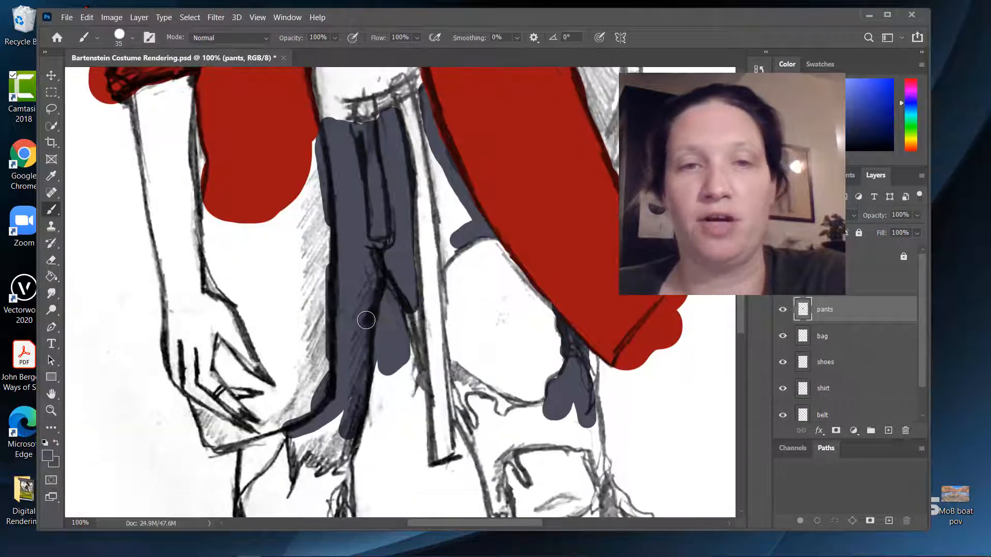
scroll(366, 320, down, 3)
mouse_move(335, 302)
mouse_down()
mouse_move(302, 333)
mouse_move(339, 317)
mouse_move(333, 337)
mouse_move(351, 338)
mouse_move(367, 283)
mouse_move(357, 339)
mouse_move(380, 198)
mouse_move(293, 330)
mouse_move(270, 326)
mouse_move(281, 318)
mouse_move(235, 337)
mouse_move(226, 376)
mouse_move(282, 322)
mouse_move(232, 350)
mouse_up()
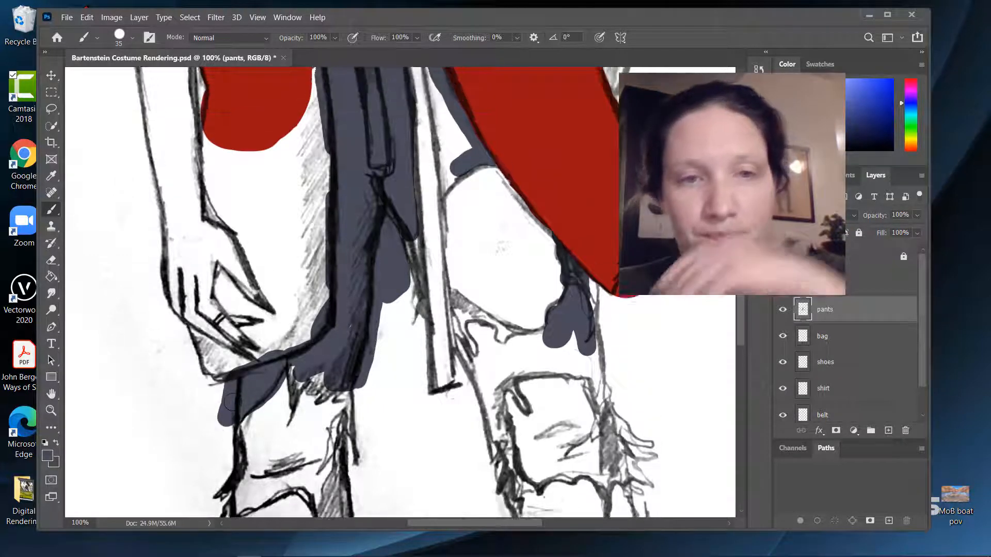
Fill the same pant leg with slate blue from below the torn knee down to the gathered ankle
scroll(238, 367, down, 5)
scroll(256, 366, down, 1)
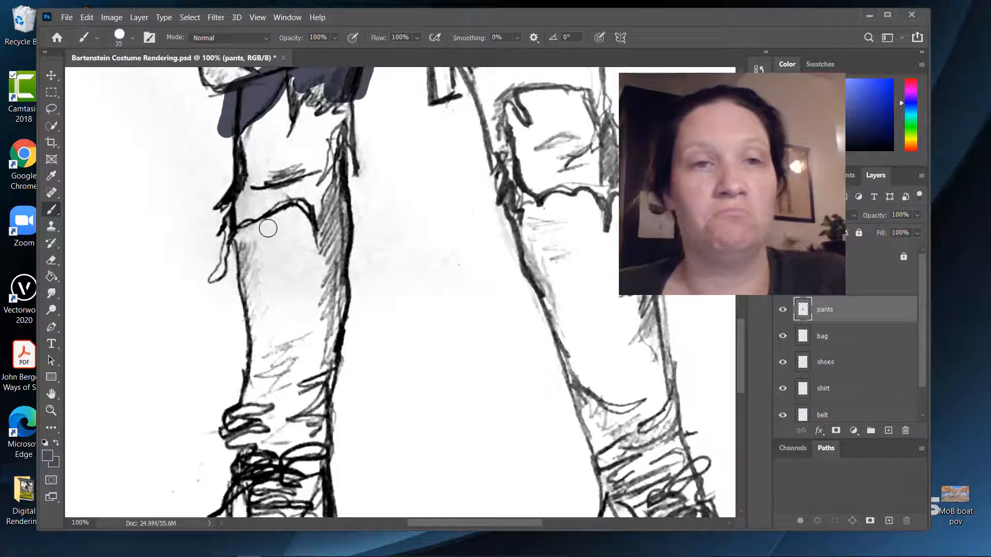
mouse_move(269, 227)
mouse_down()
mouse_move(242, 238)
mouse_move(296, 211)
mouse_move(319, 257)
mouse_move(330, 229)
mouse_up()
mouse_move(330, 212)
mouse_down()
mouse_move(355, 135)
mouse_move(364, 191)
mouse_move(360, 173)
mouse_move(344, 287)
mouse_move(342, 213)
mouse_up()
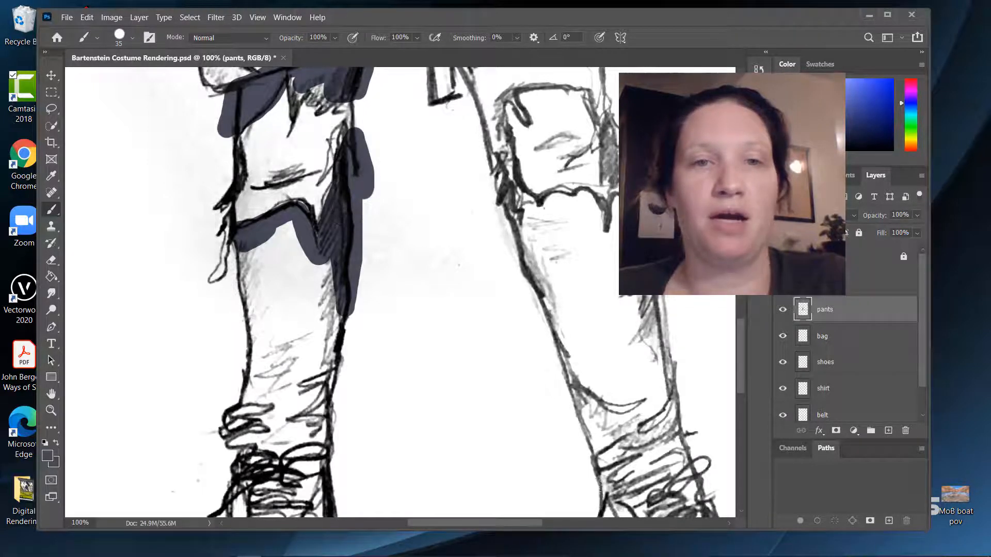
mouse_move(339, 266)
mouse_down()
mouse_move(335, 369)
mouse_move(320, 258)
mouse_move(305, 335)
mouse_move(297, 232)
mouse_move(242, 260)
mouse_move(248, 407)
mouse_move(286, 249)
mouse_move(235, 307)
mouse_up()
drag(265, 343, 255, 298)
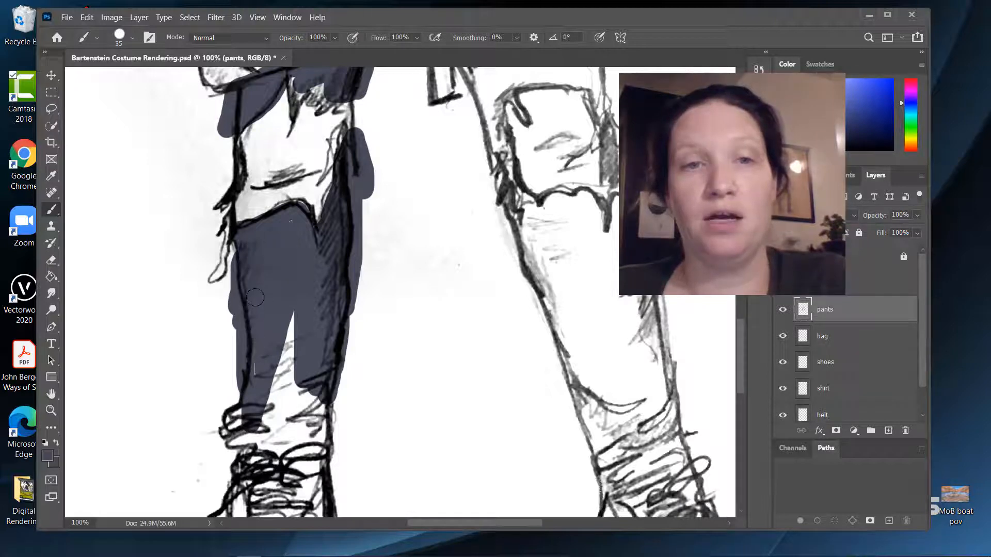
mouse_move(285, 337)
mouse_down()
mouse_move(304, 355)
mouse_move(279, 420)
mouse_move(272, 399)
mouse_move(295, 329)
mouse_move(313, 368)
mouse_move(270, 325)
mouse_move(268, 238)
mouse_up()
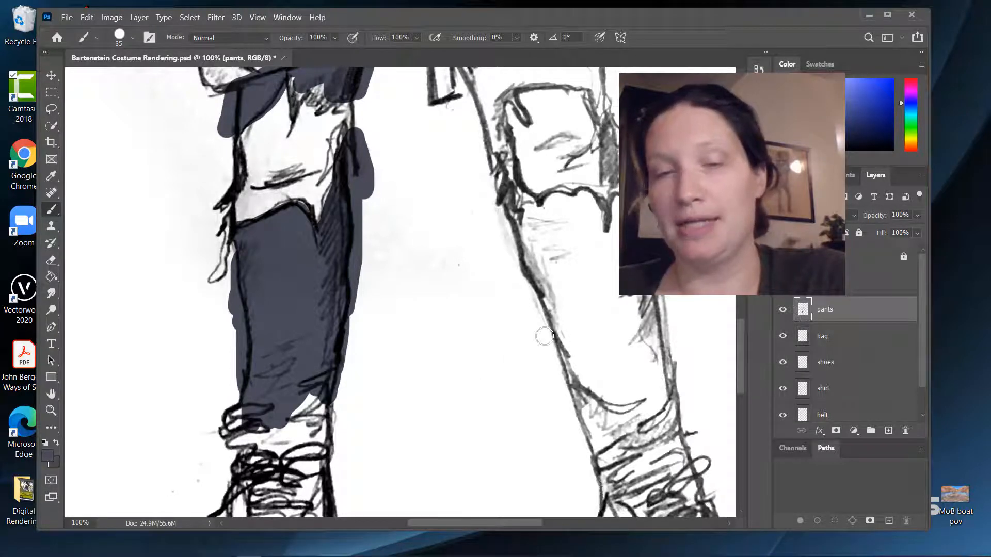
Review the painted coat and pants across the whole figure at 25% zoom
key(ctrl+minus)
key(ctrl+minus)
key(ctrl+minus)
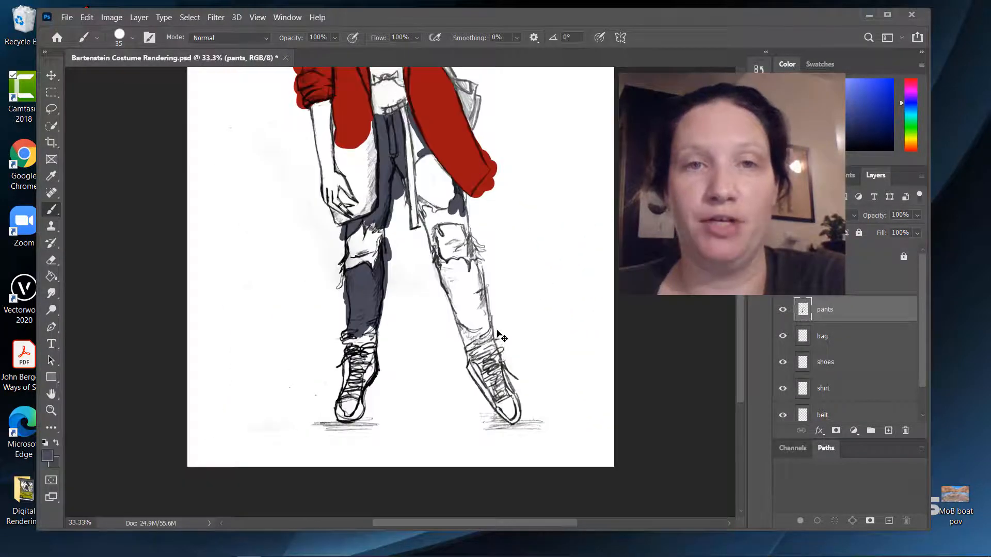
key(ctrl+minus)
scroll(491, 177, down, 1)
scroll(319, 206, up, 3)
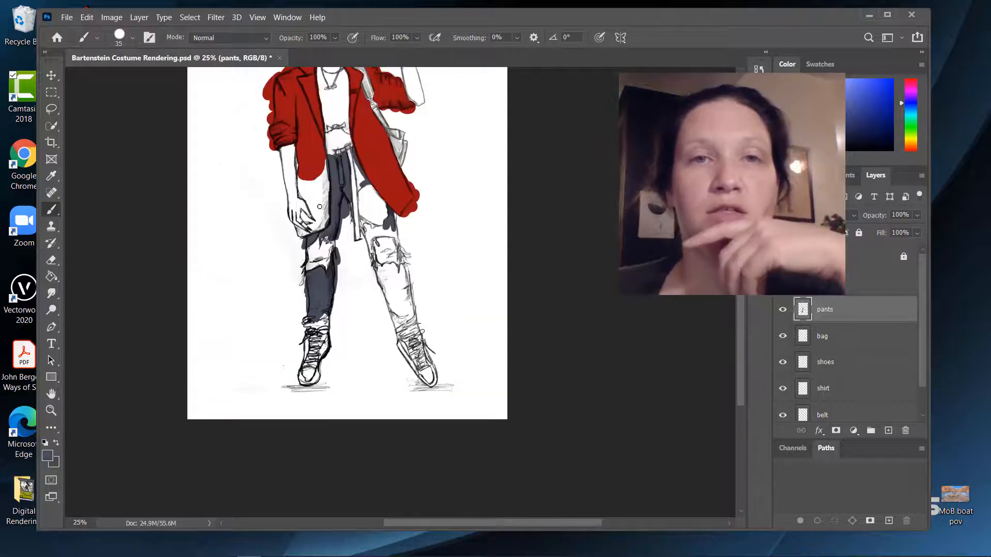
scroll(319, 207, up, 1)
scroll(357, 213, up, 2)
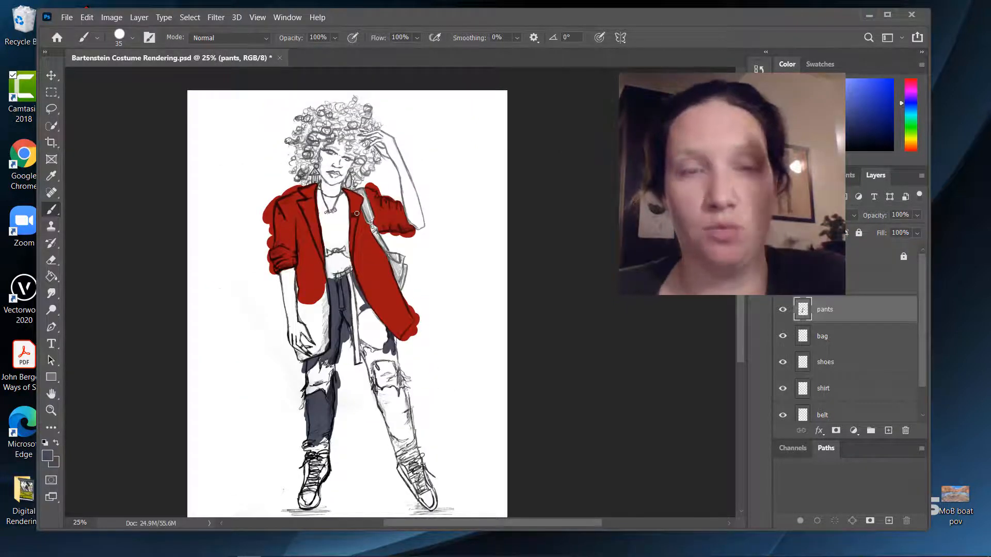
On the sketch layer, use the Magic Wand to select the white background around the figure plus the gap inside the raised arm
click(848, 265)
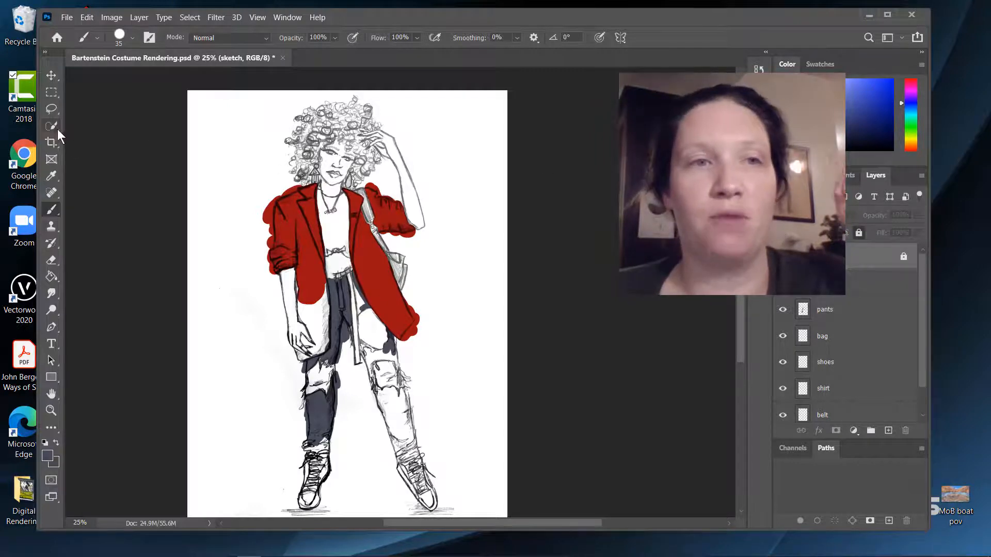
drag(55, 127, 75, 151)
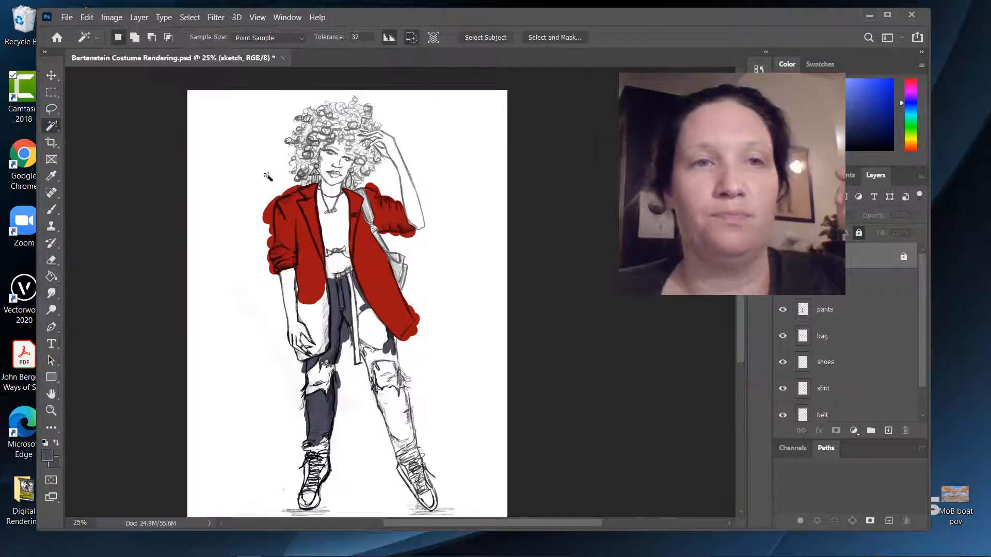
click(236, 155)
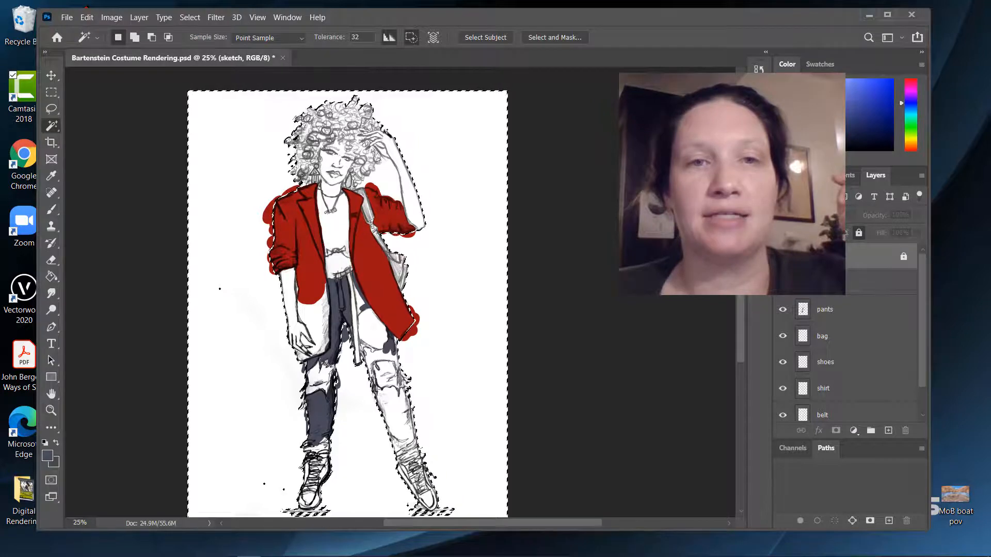
click(388, 177)
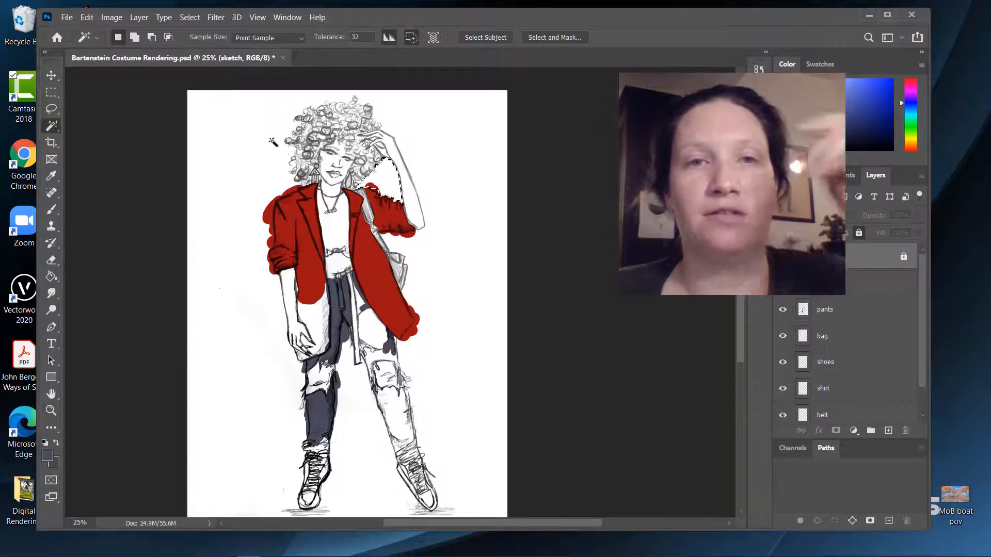
click(135, 37)
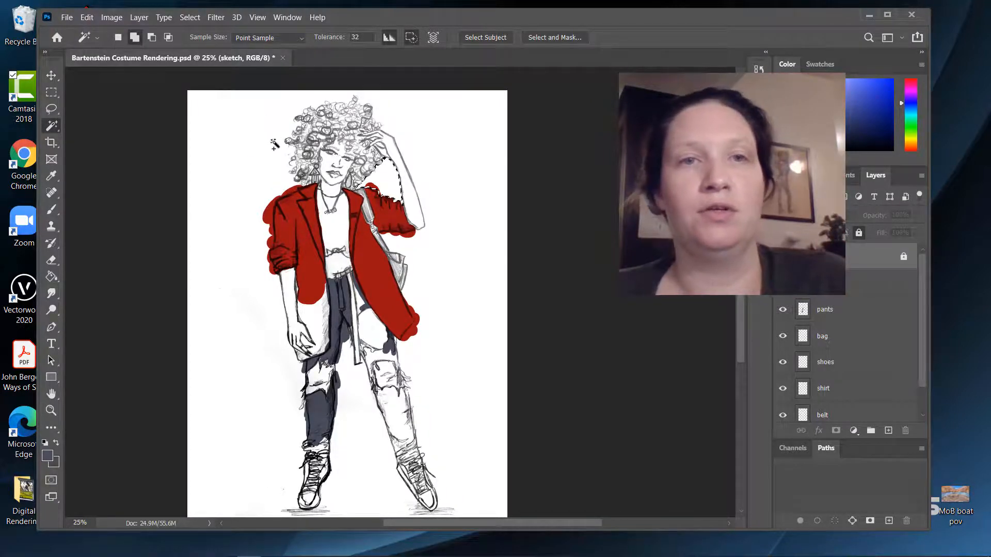
click(277, 144)
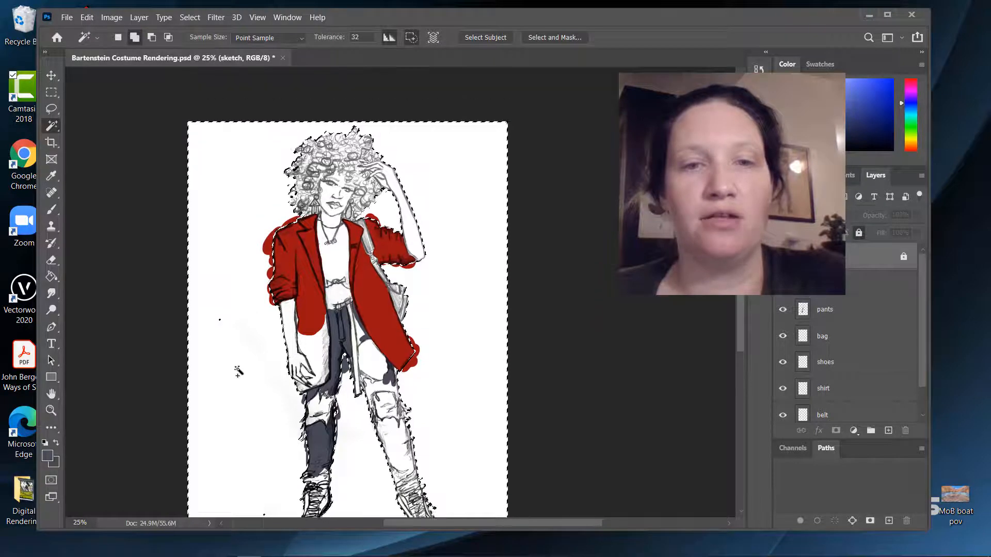
Delete the red paint spilling outside the outline on the coat layer, and clear the selection
scroll(268, 371, down, 2)
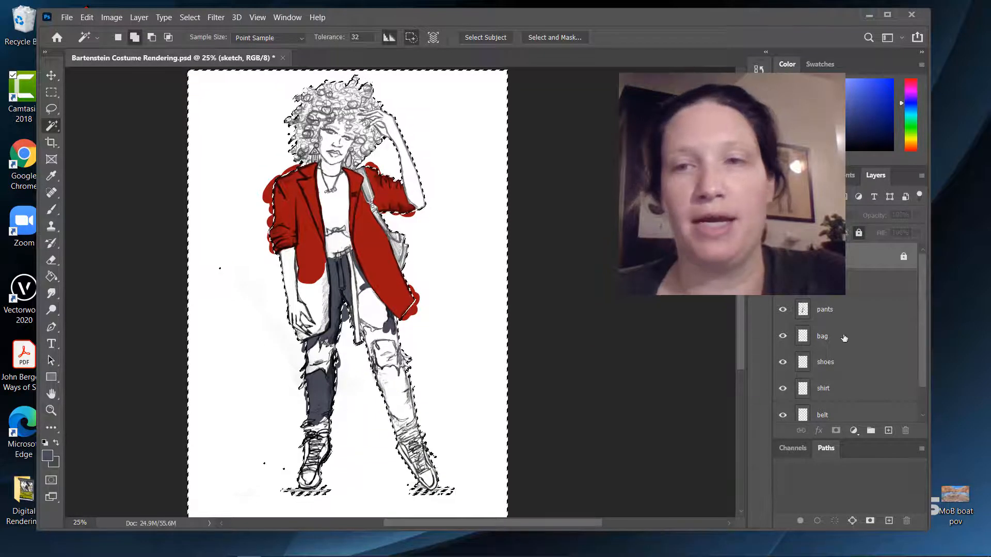
click(871, 286)
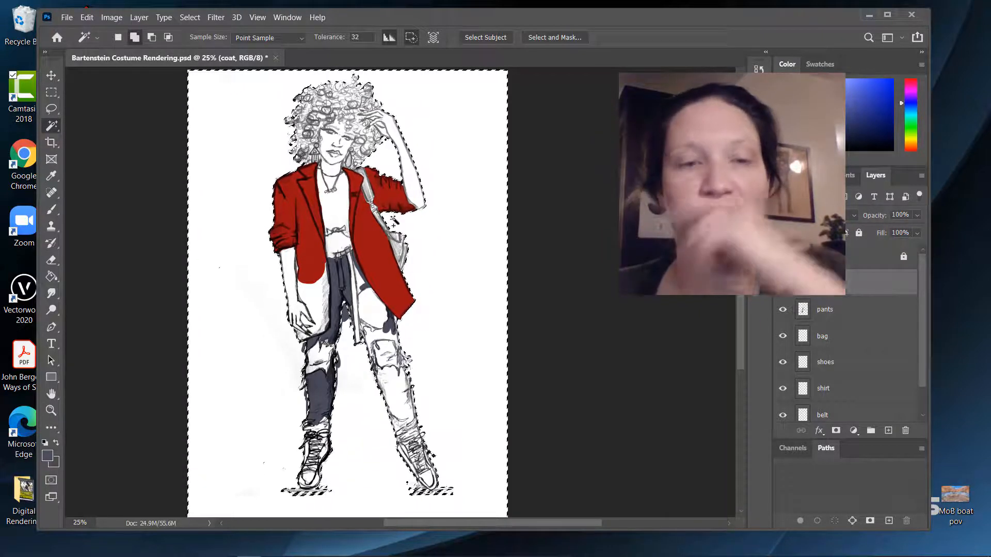
key(ctrl+d)
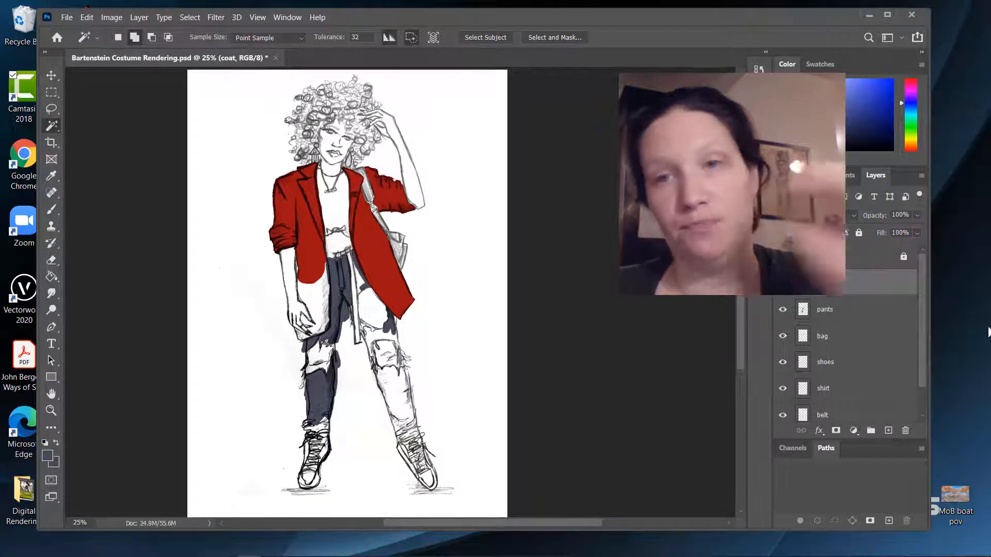
Make the pants layer active and switch to the Eyedropper tool for sampling a color
click(851, 314)
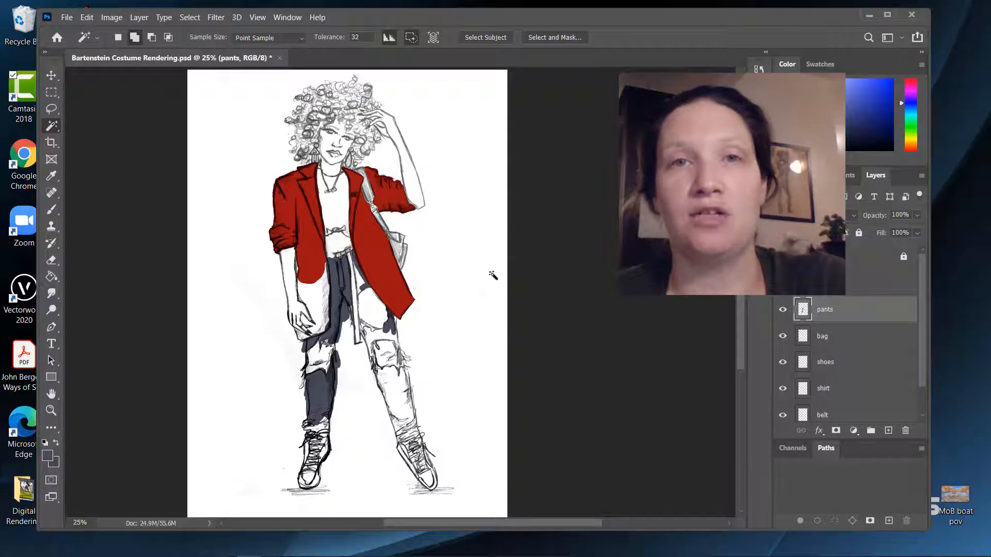
mouse_move(106, 555)
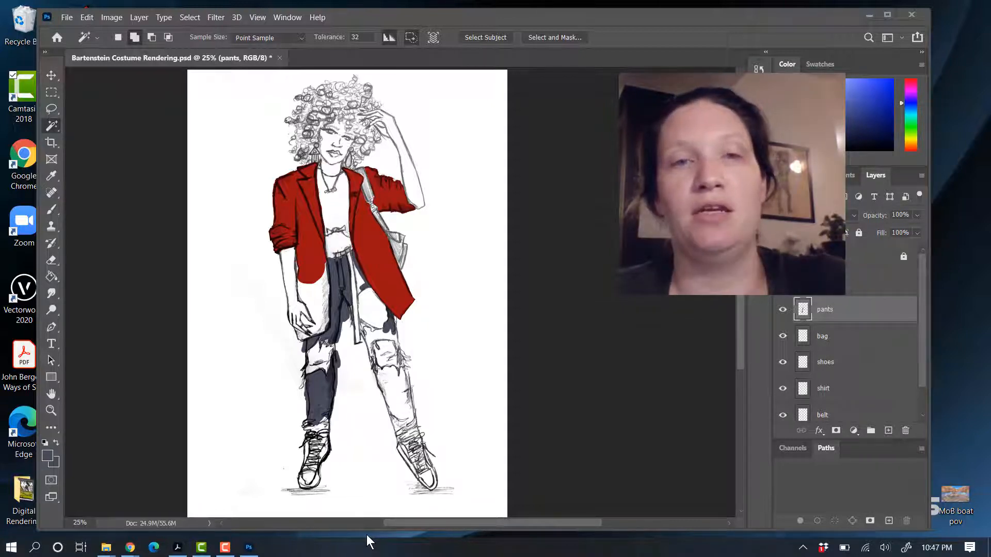
click(52, 179)
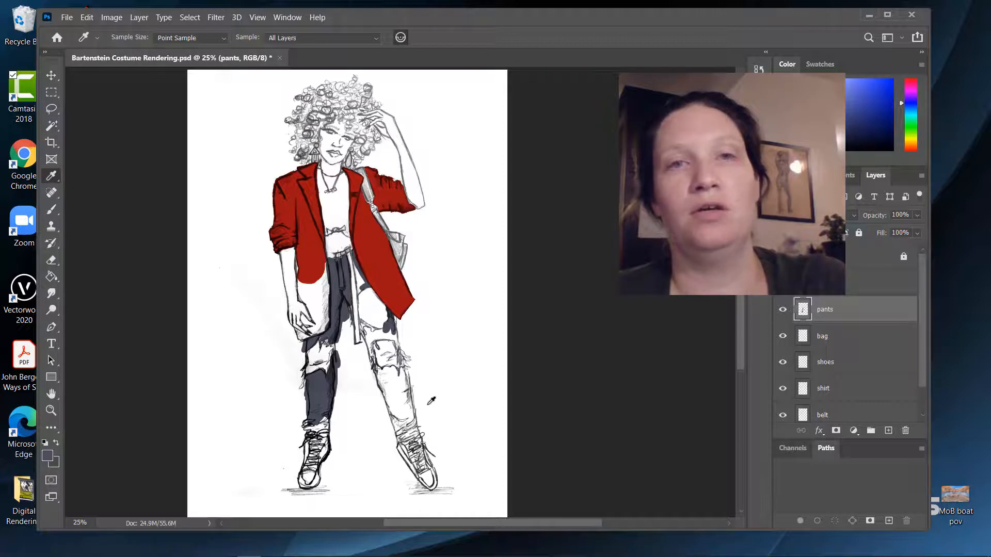